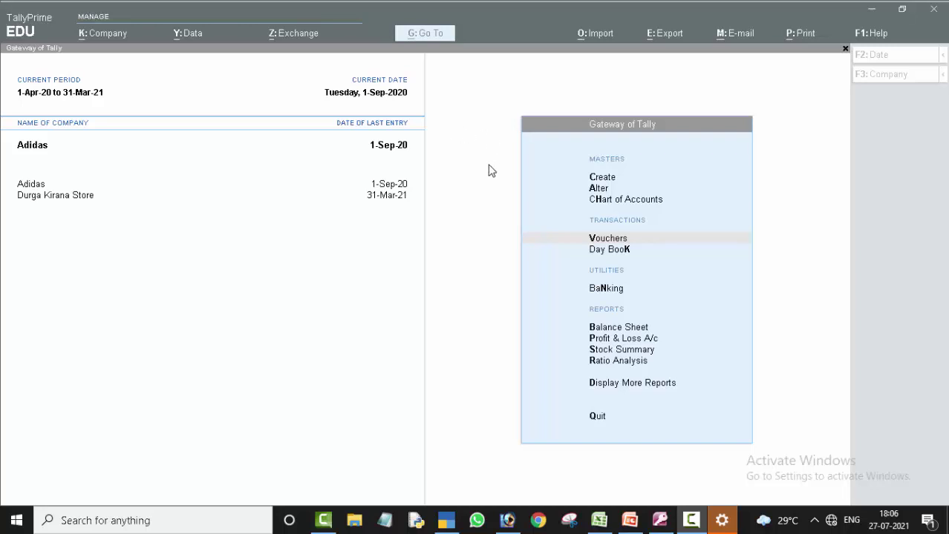
Set Enable Value Added Tax (VAT) to Yes in Adidas's F11 company features
left_click(487, 174)
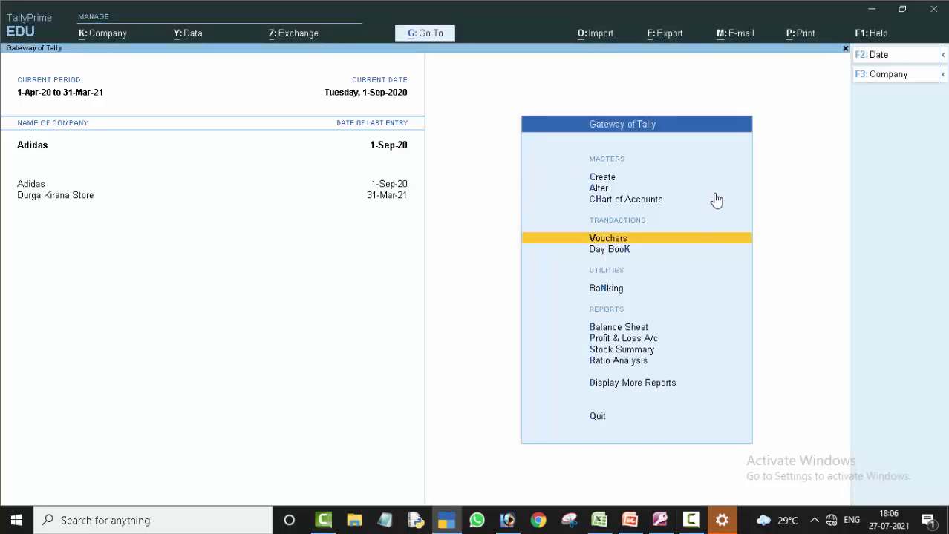
key("F11")
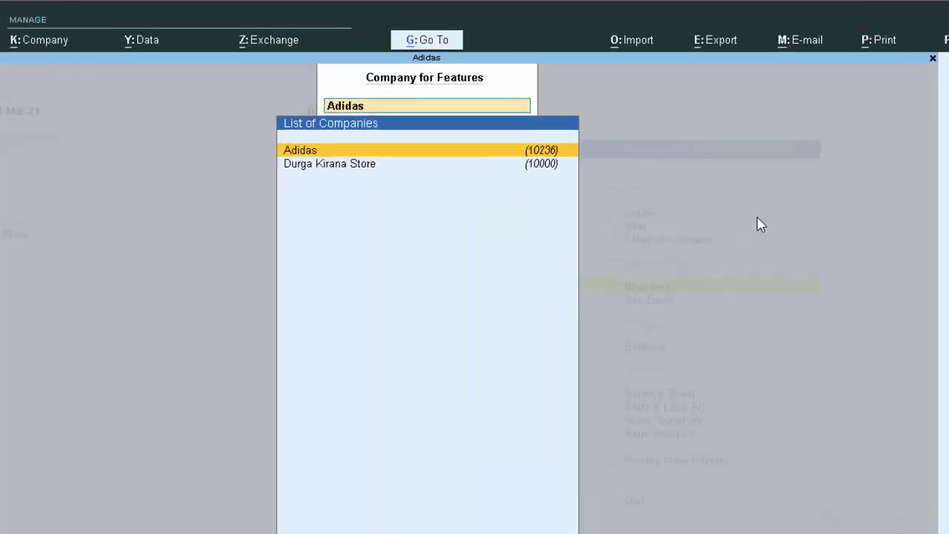
key("Return")
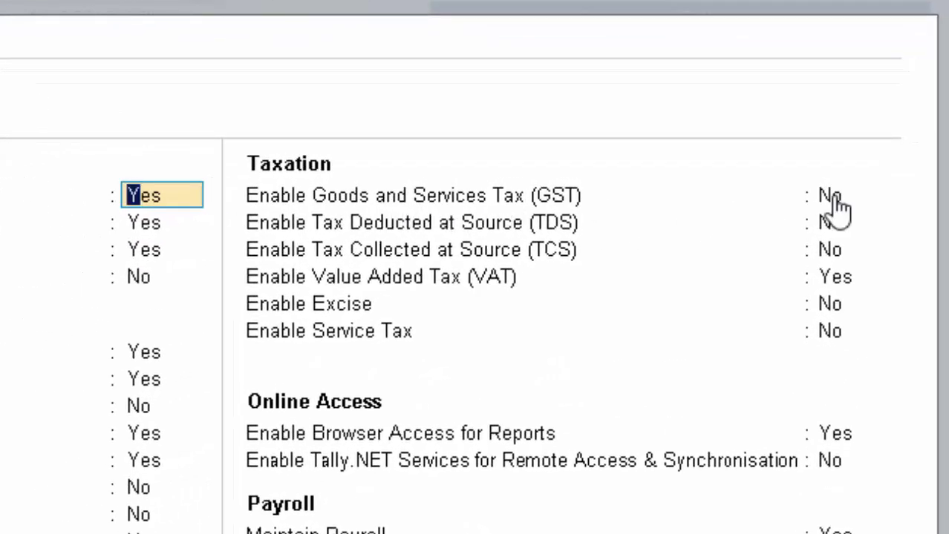
left_click(843, 282)
type("y")
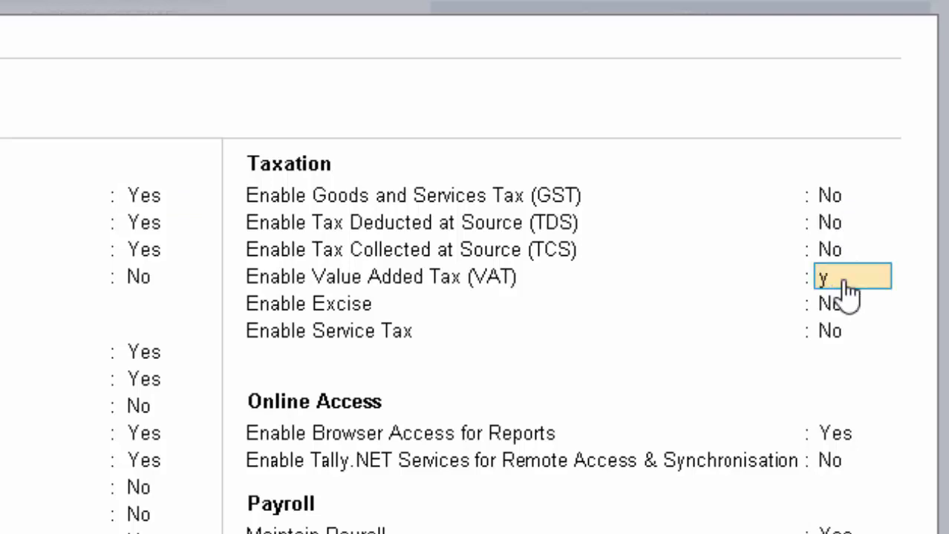
key("Return")
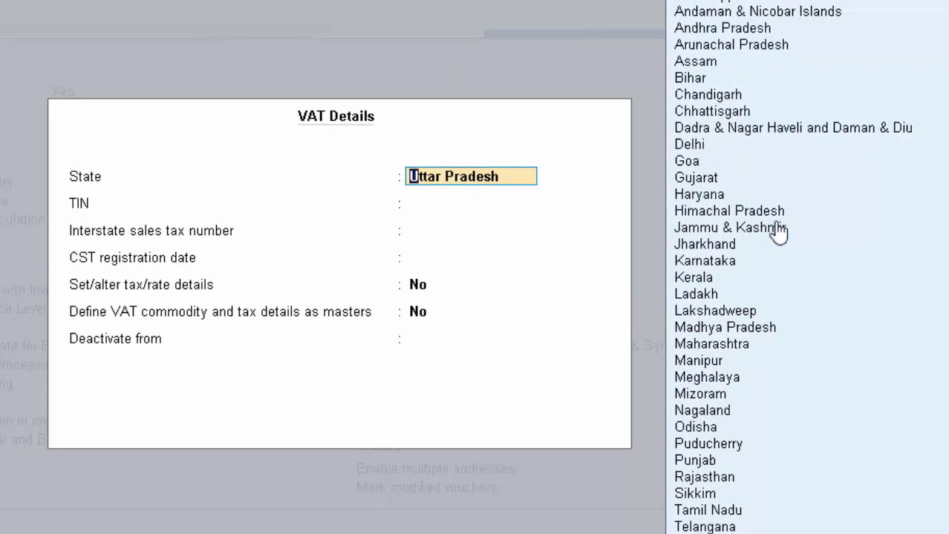
Keep State Uttar Pradesh, enter the company TIN, skip the interstate number, and answer y for tax/rate details
key("Return")
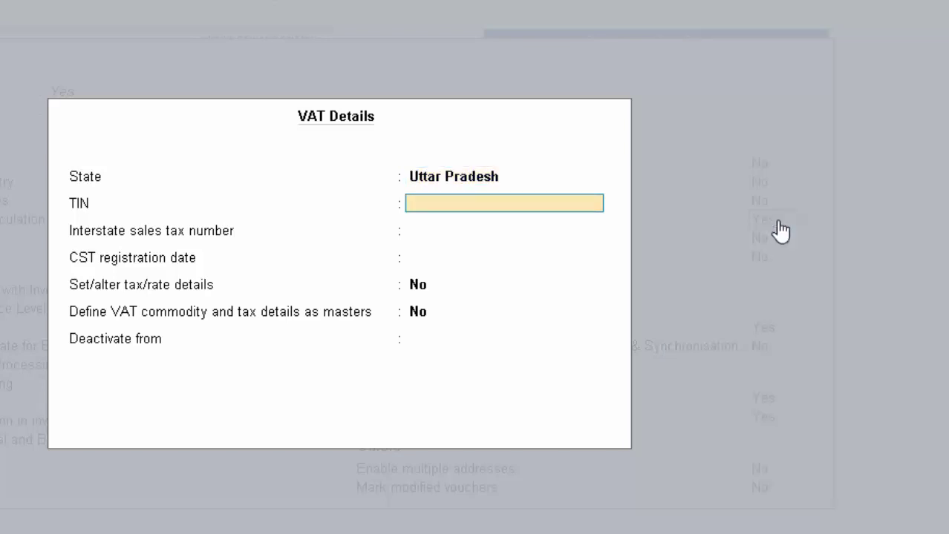
type("ad")
type("dgf123")
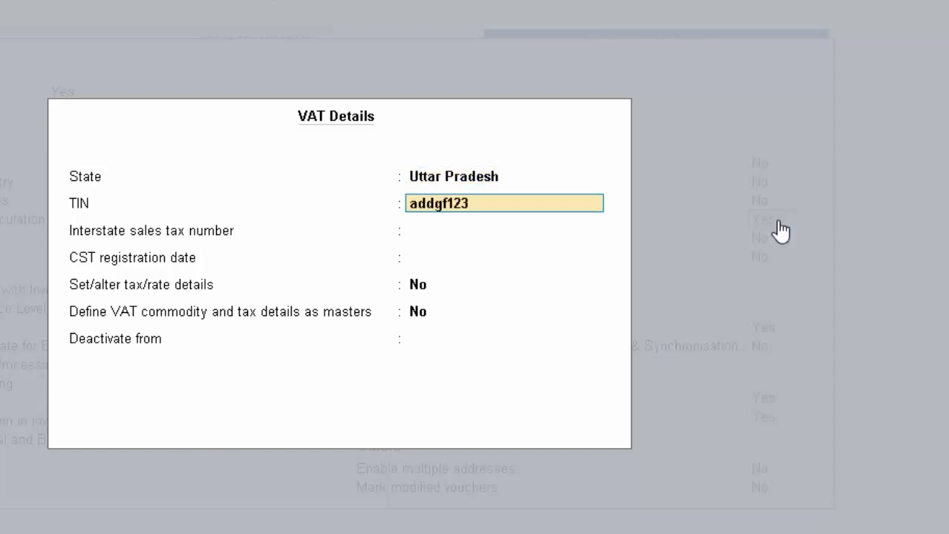
type("4j")
key("Return")
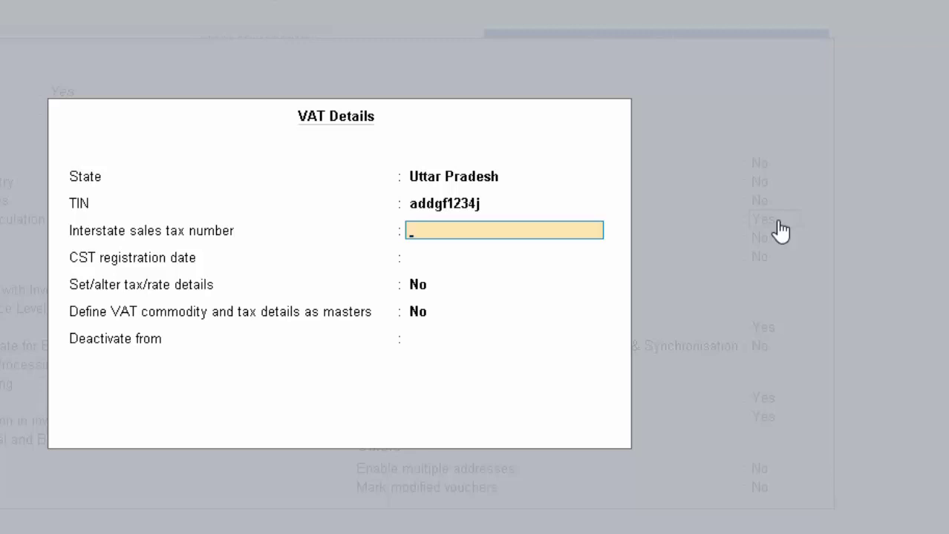
key("Return")
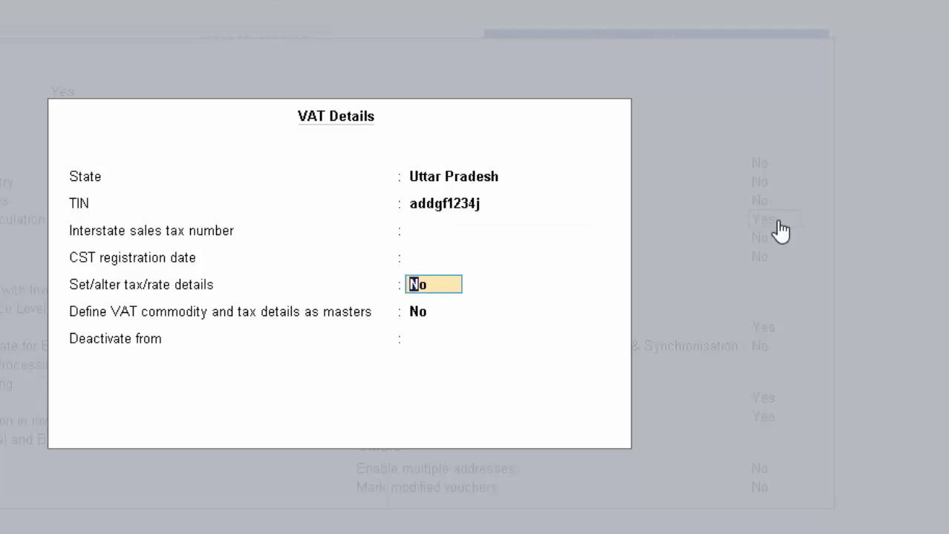
type("y")
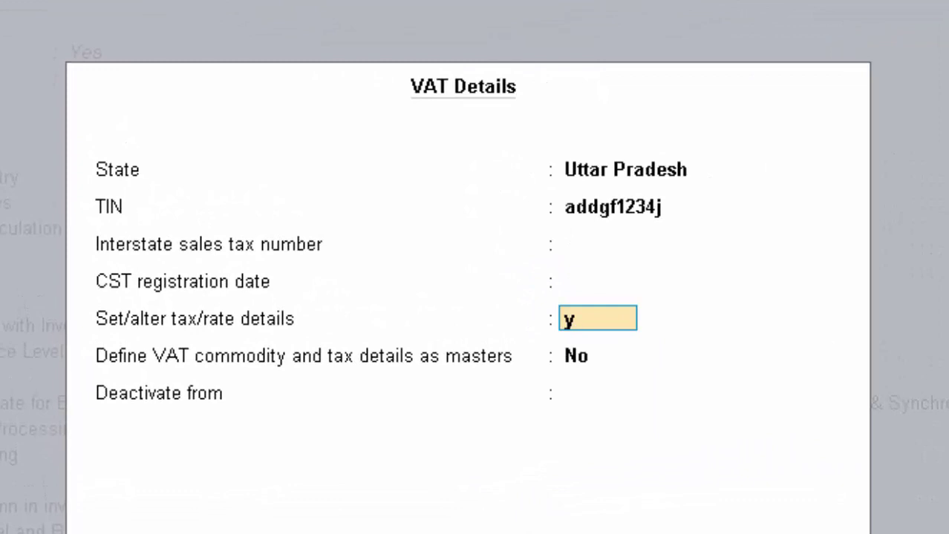
Open the tax/rate details and leave the CST rate turned off in its configuration
key("Return")
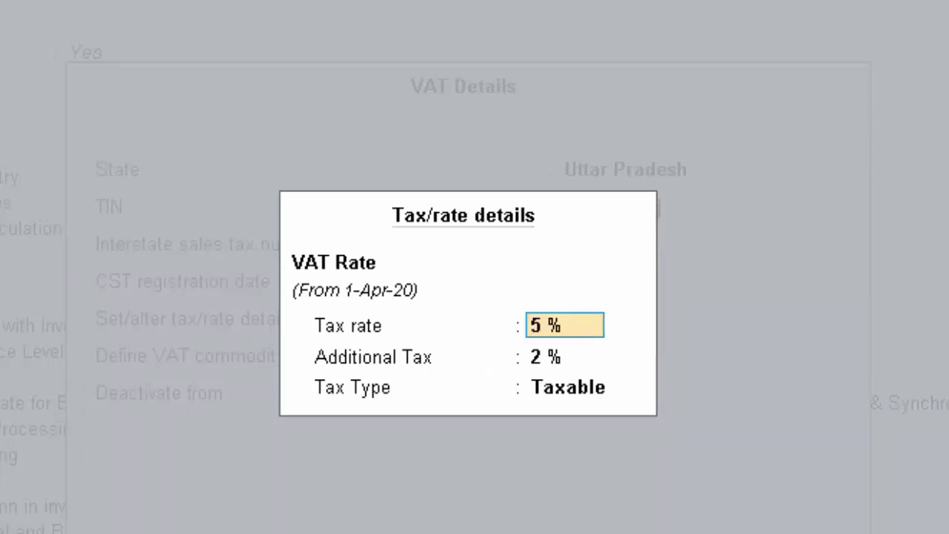
key("Return")
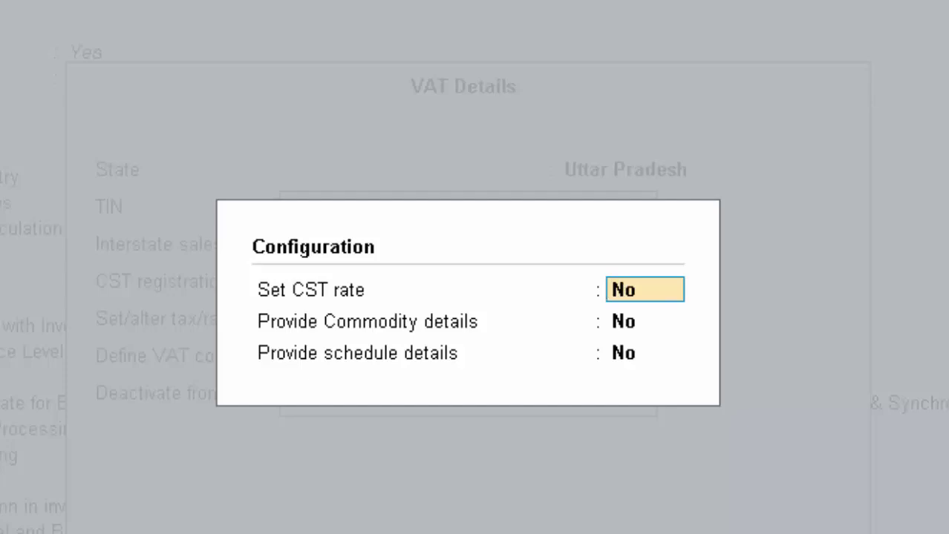
key("BackSpace")
key("ctrl+a")
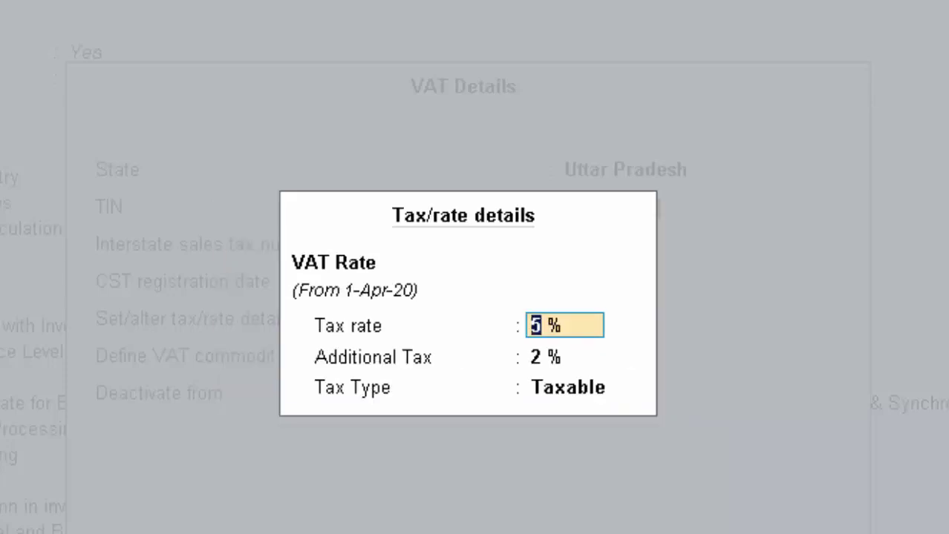
Set the VAT tax rate to 7%, clear the revised-rate date, and accept the VAT details
type("7")
key("Return")
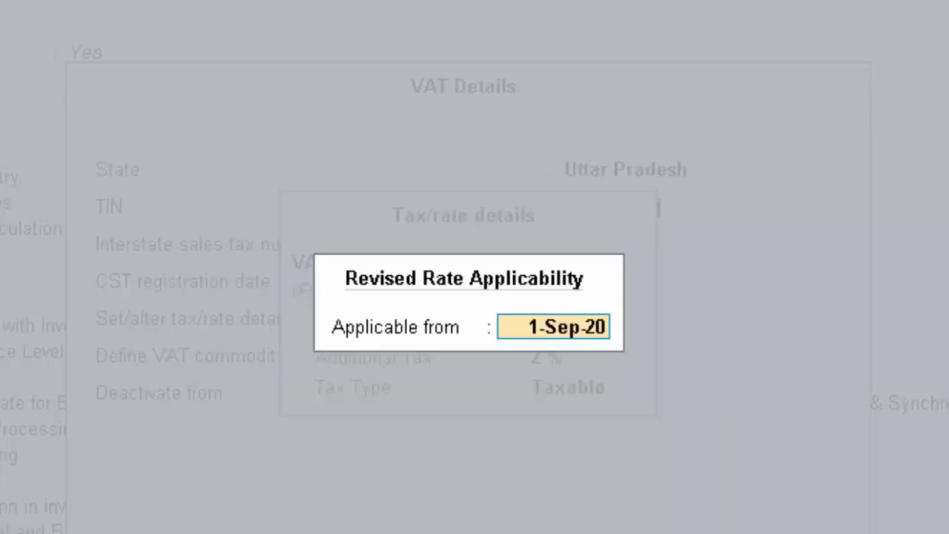
key("BackSpace")
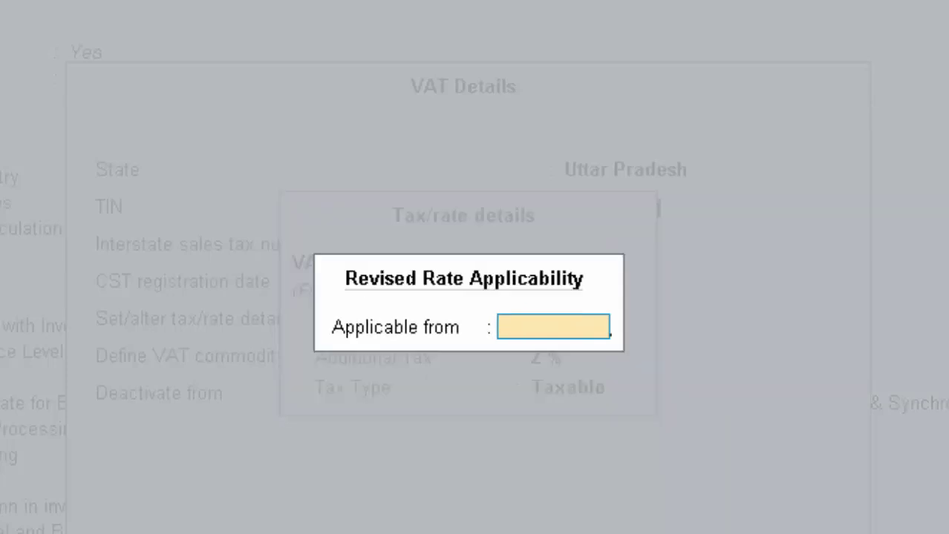
key("Return")
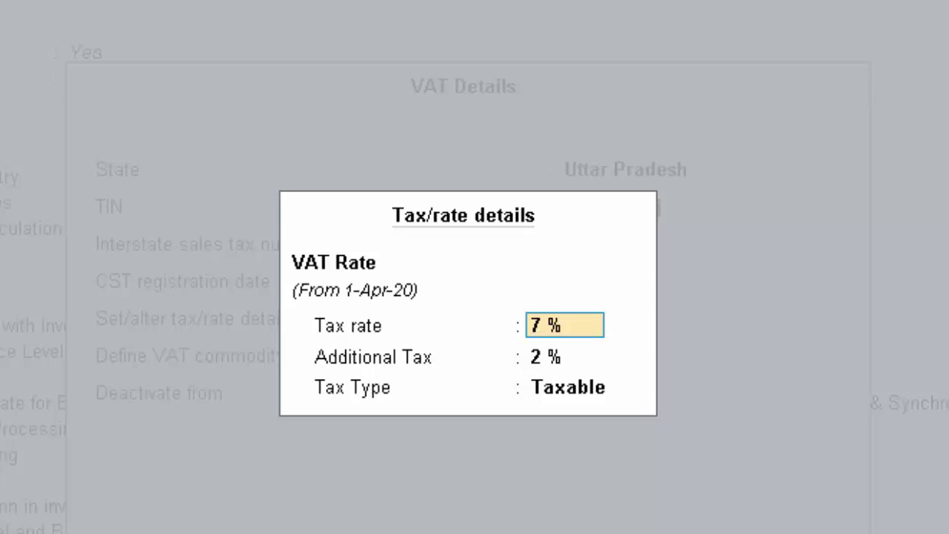
key("ctrl+a")
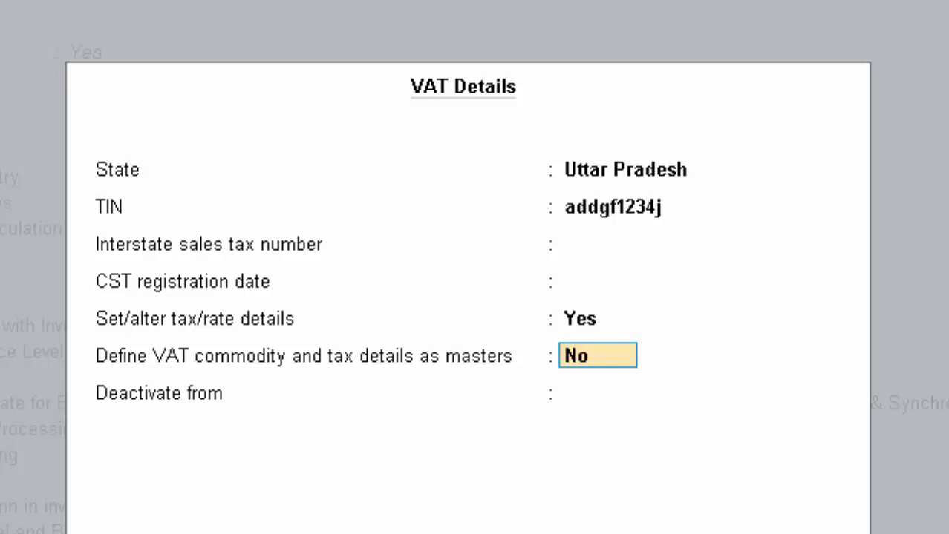
key("ctrl+a")
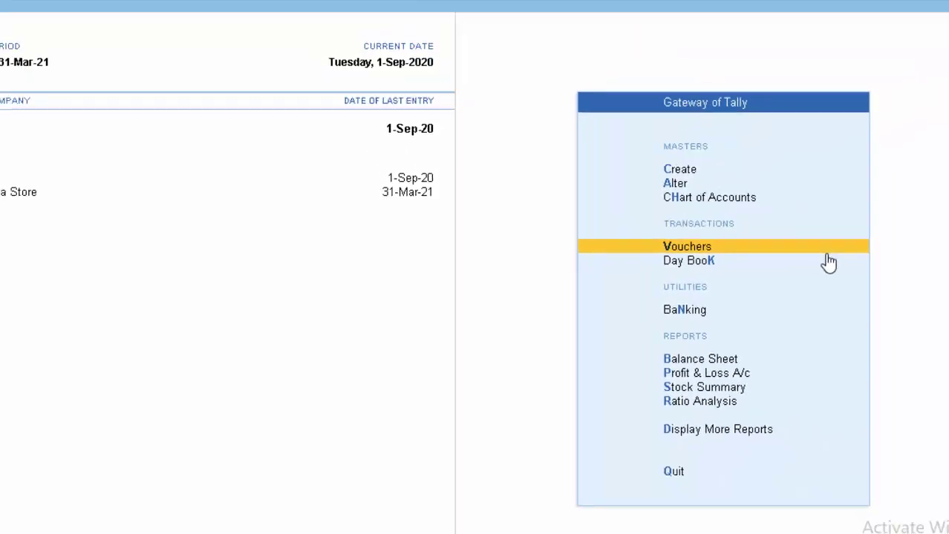
Start a Purchase voucher with supplier invoice number 2323
left_click(767, 266)
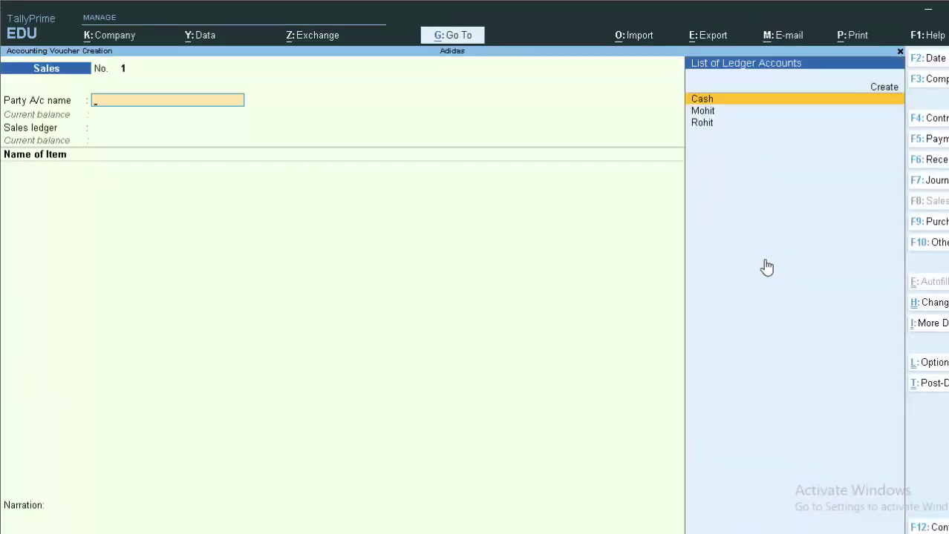
key("F9")
type("23")
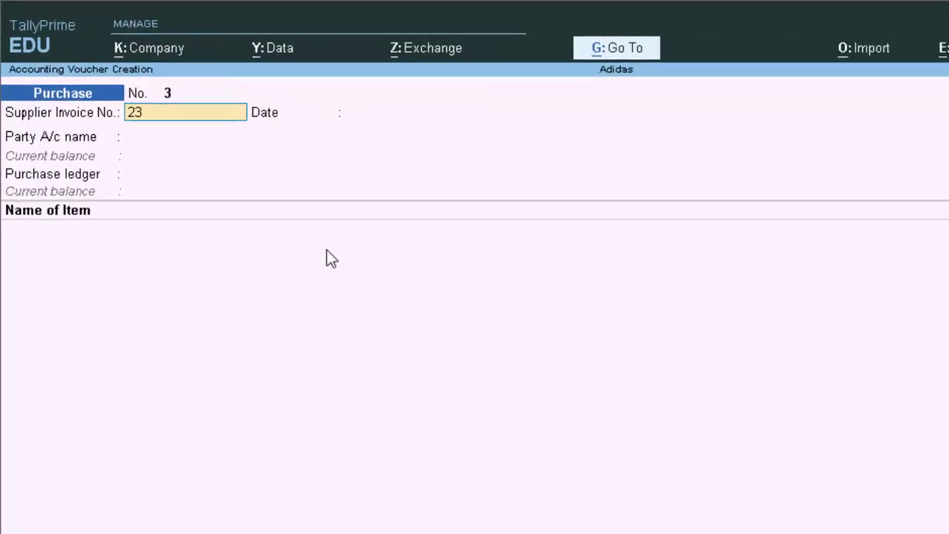
type("23")
key("Return")
key("Return")
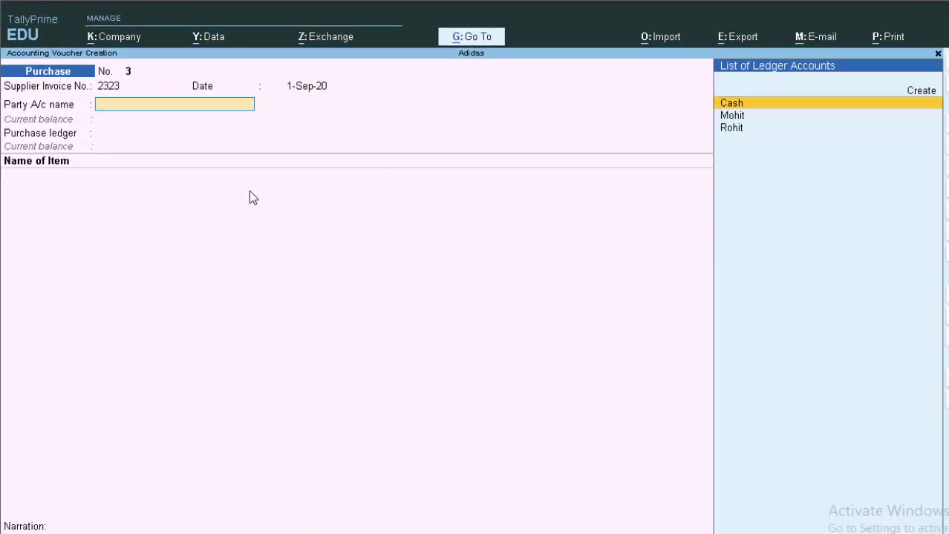
Select the supplier's ledger as party and step through the receipt details
key("Down")
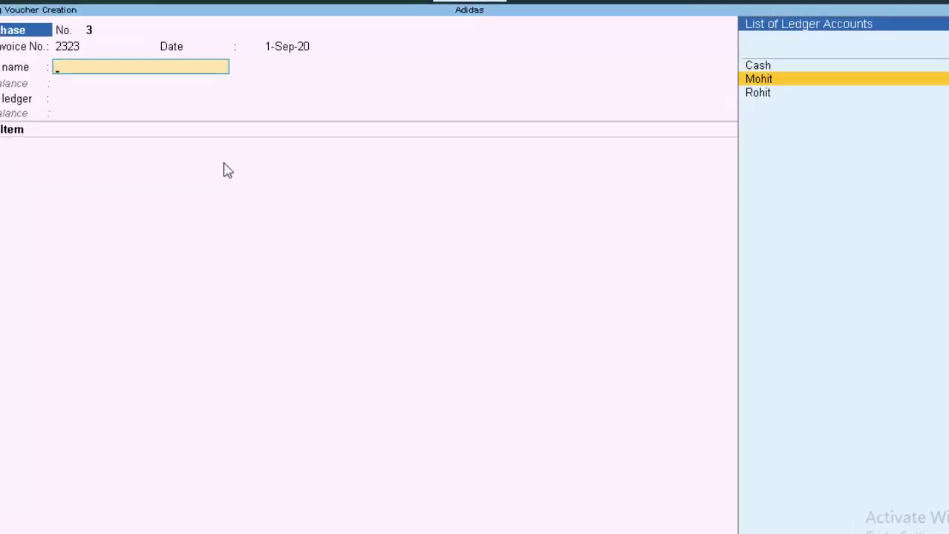
key("Return")
key("Return")
key("Return")
key("Return")
key("Return")
key("Return")
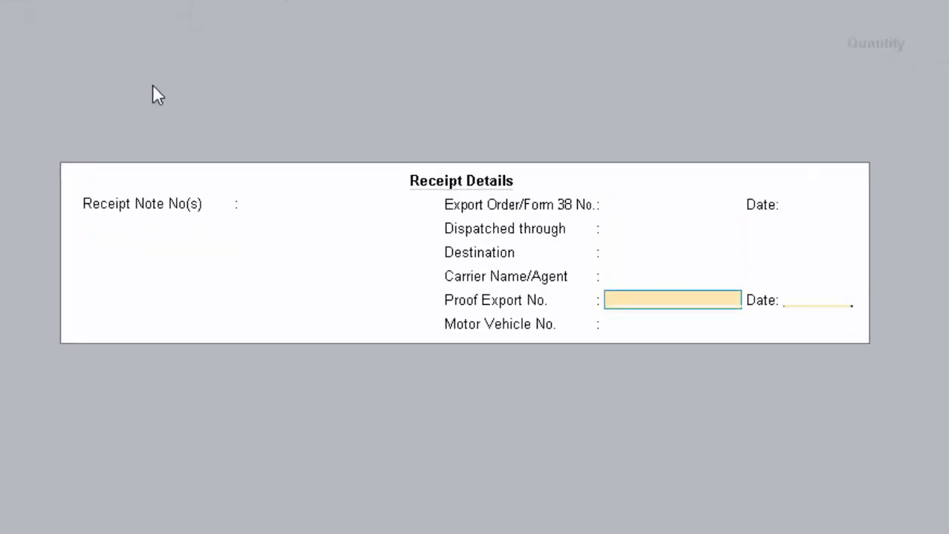
key("Return")
key("Return")
key("Return")
key("Return")
key("Return")
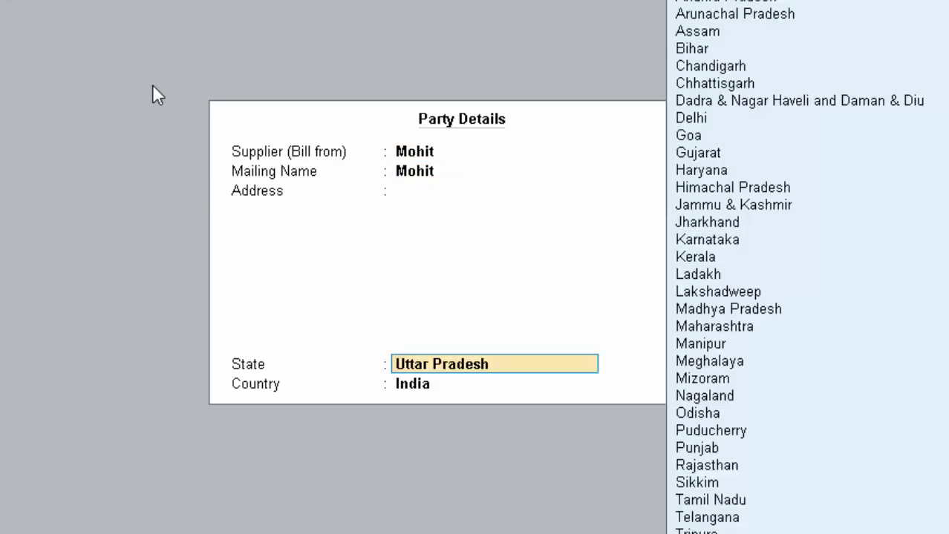
key("Return")
key("Return")
key("Return")
key("Return")
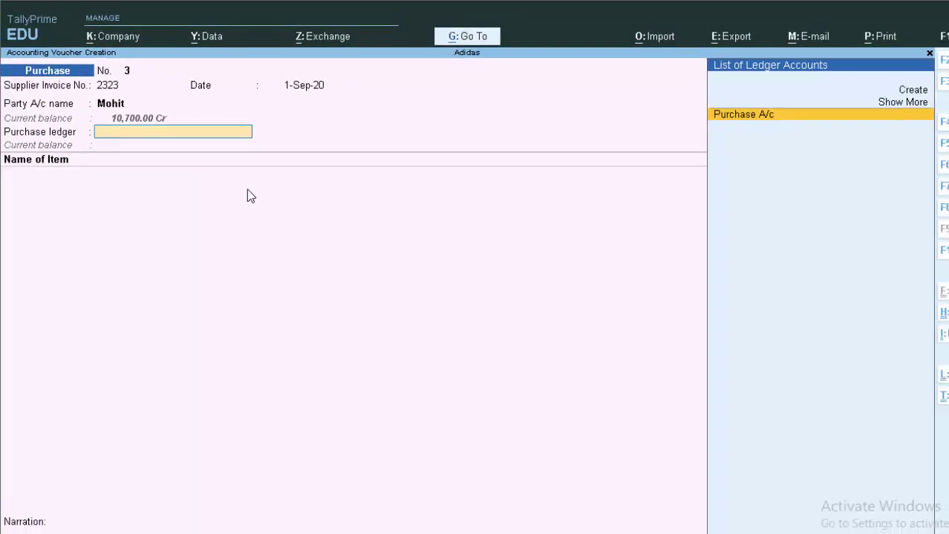
key("Return")
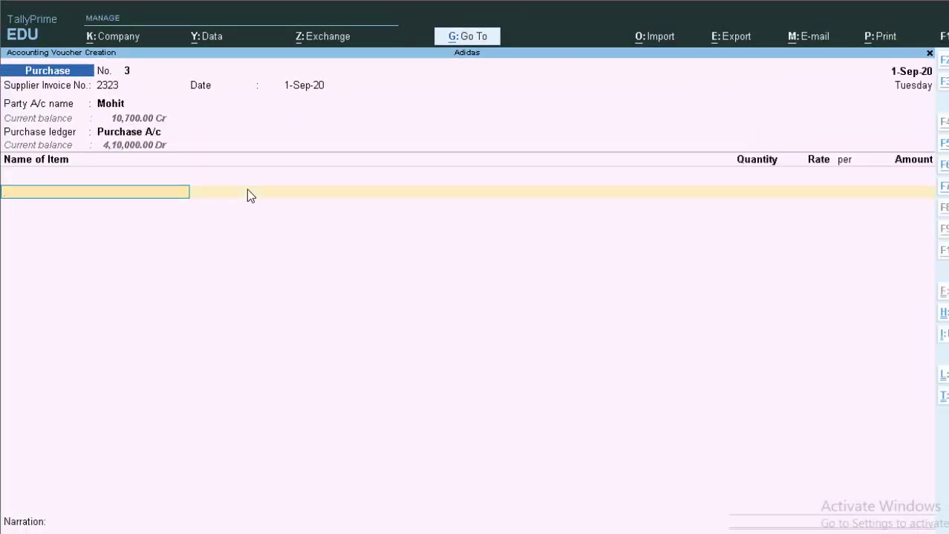
Add Computer as the first item line: 2 nos at 10,000.00, amounting to 20,000.00
key("alt+c")
type("C")
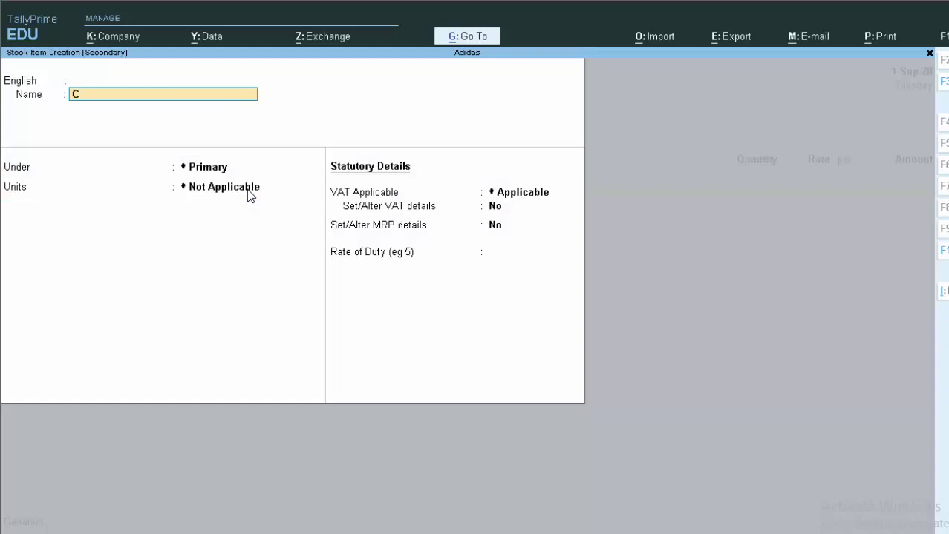
key("BackSpace")
key("Escape")
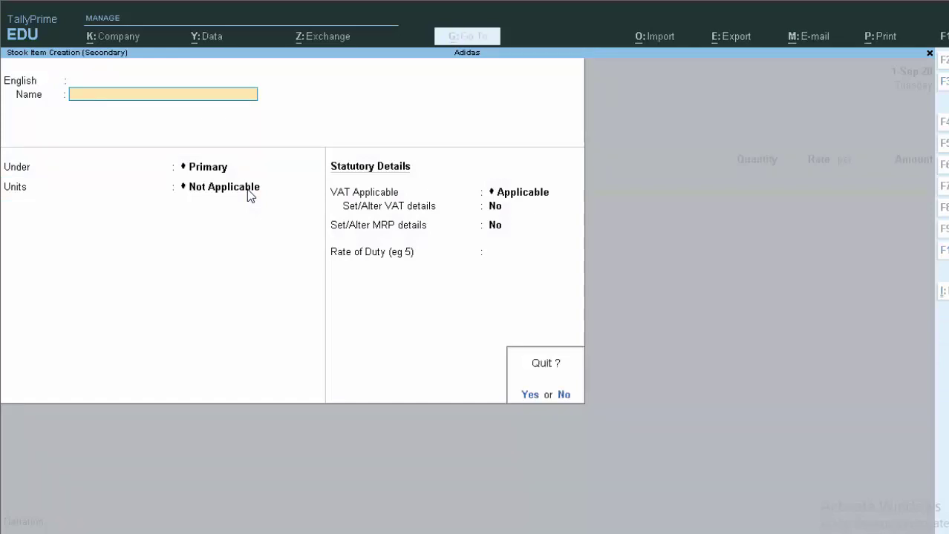
type("yC")
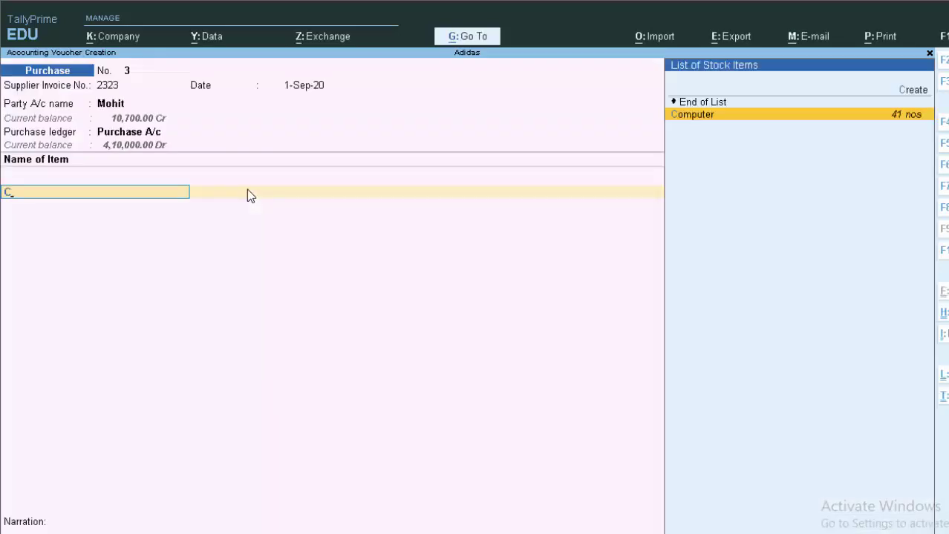
key("Return")
type("2")
key("Return")
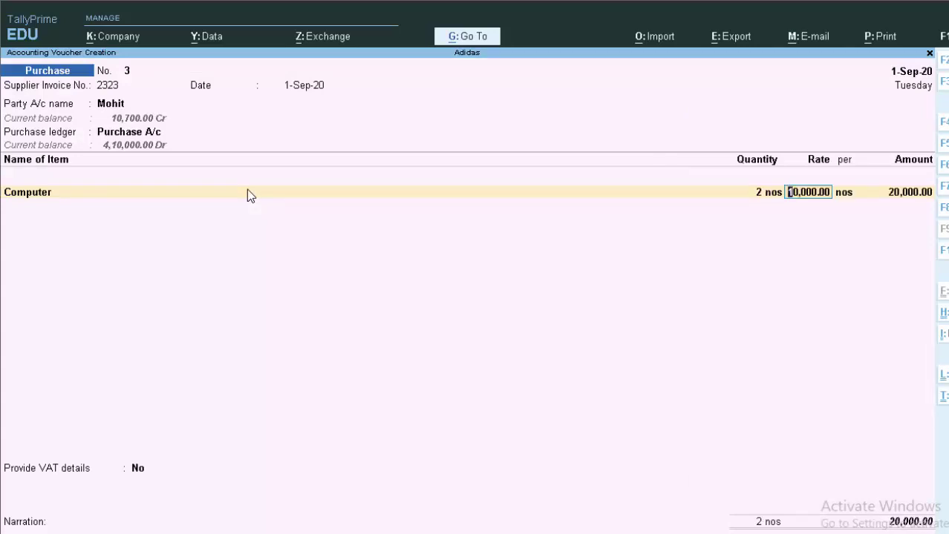
key("Return")
key("Return")
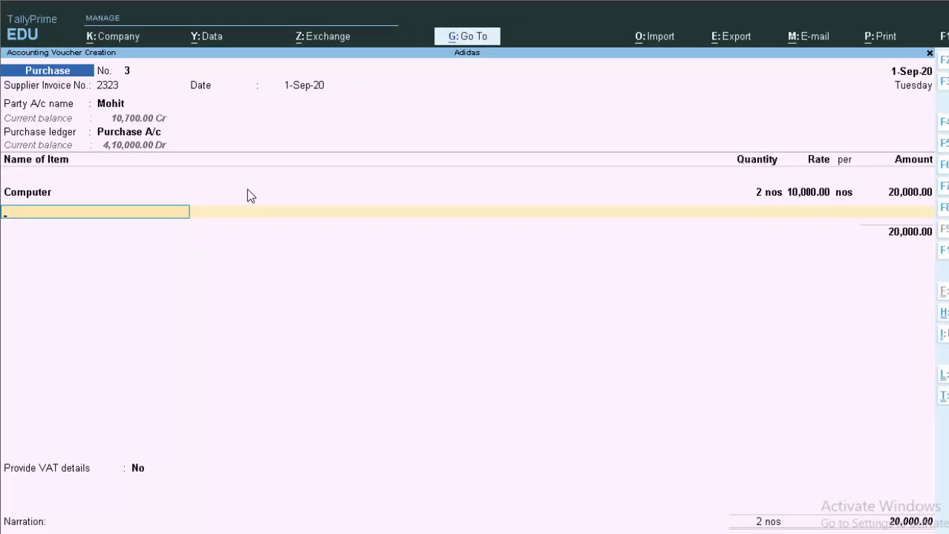
key("Return")
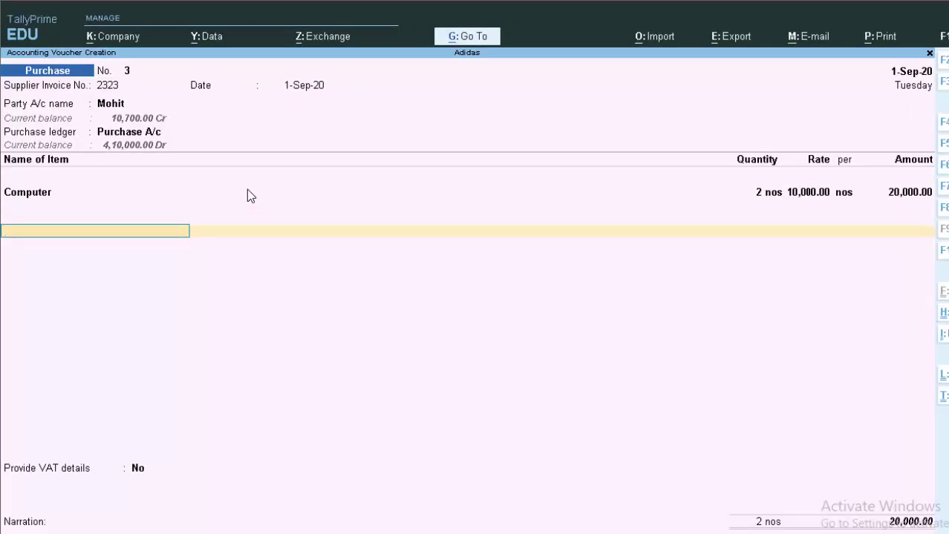
key("BackSpace")
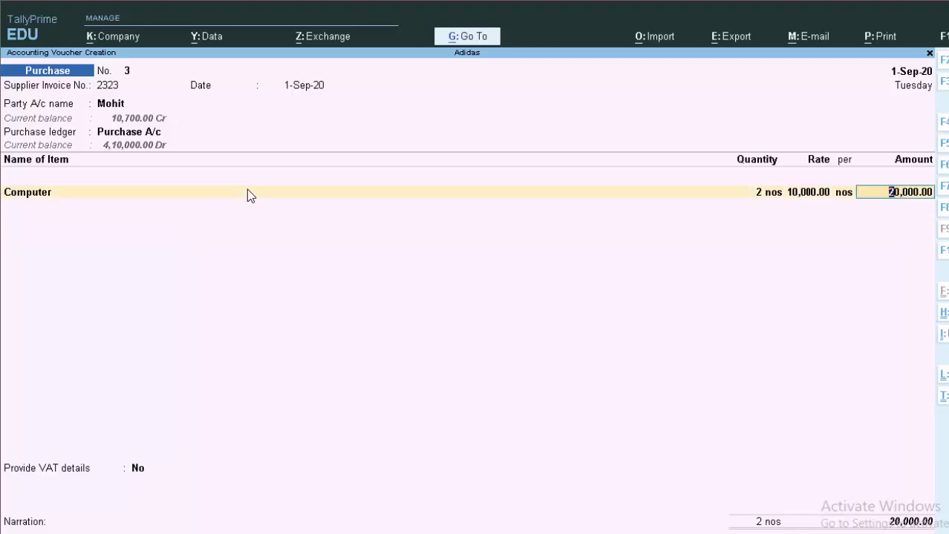
Create a new stock item named Printer under Primary with unit nos
key("Return")
key("alt+c")
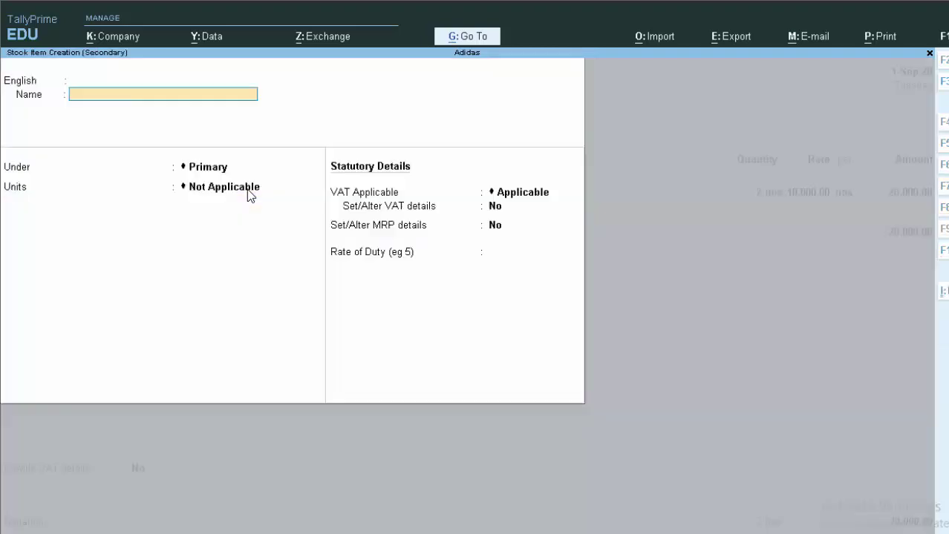
type("Prin")
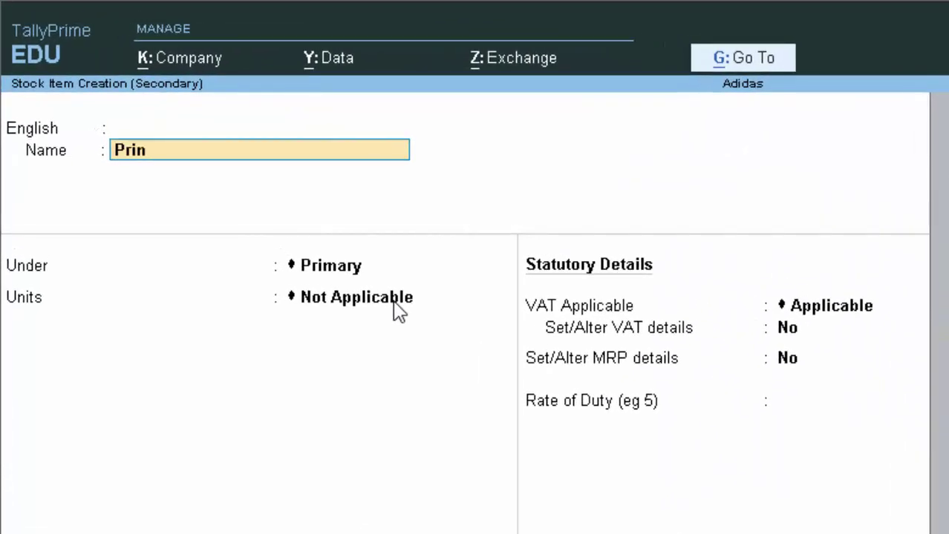
type("ter")
key("Return")
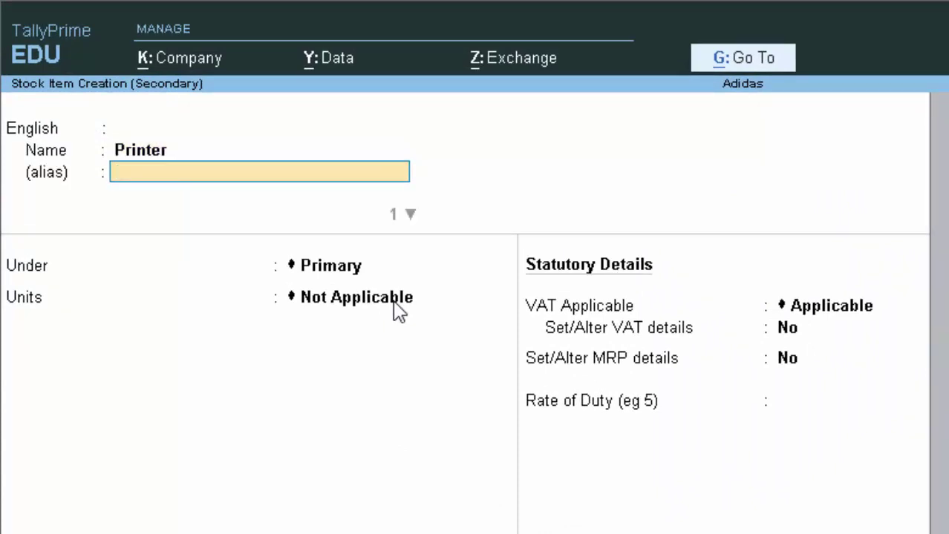
key("Return")
key("Return")
key("Return")
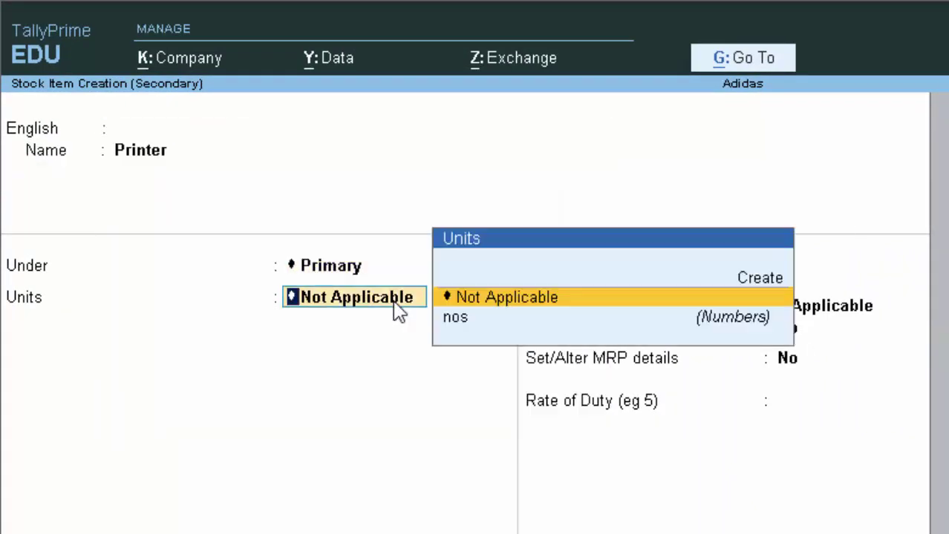
key("Down")
key("Return")
key("Return")
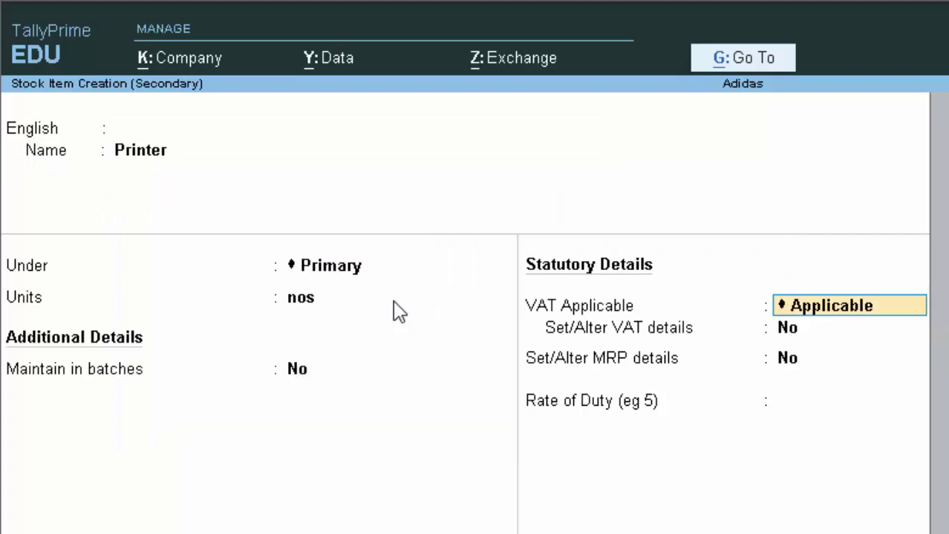
Give Printer 5% VAT from 1-Apr-20 with 1% additional tax, and save it
key("Return")
type("y")
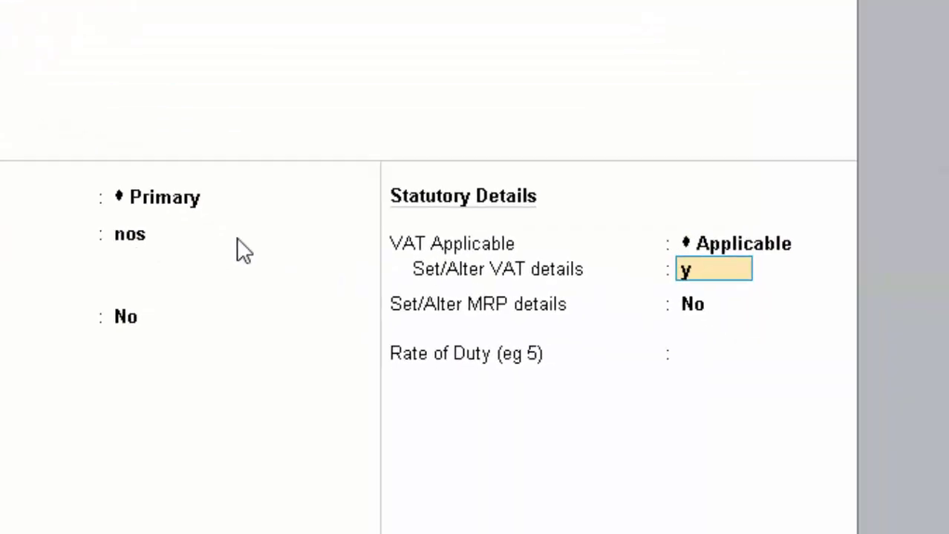
key("Return")
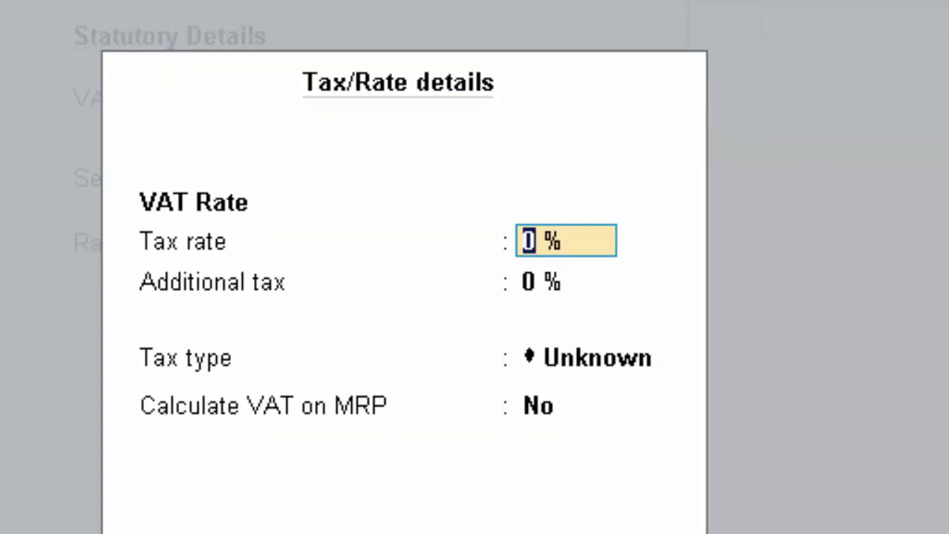
type("5")
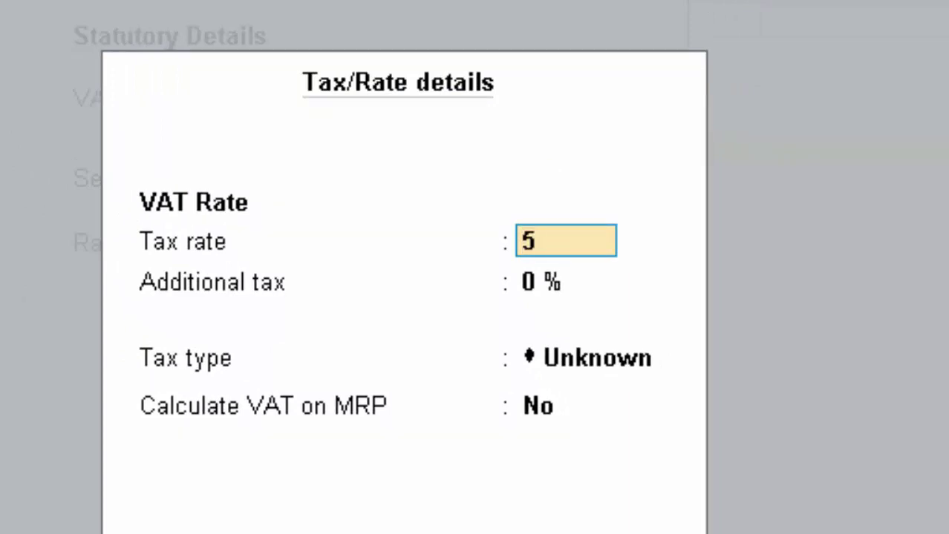
key("Return")
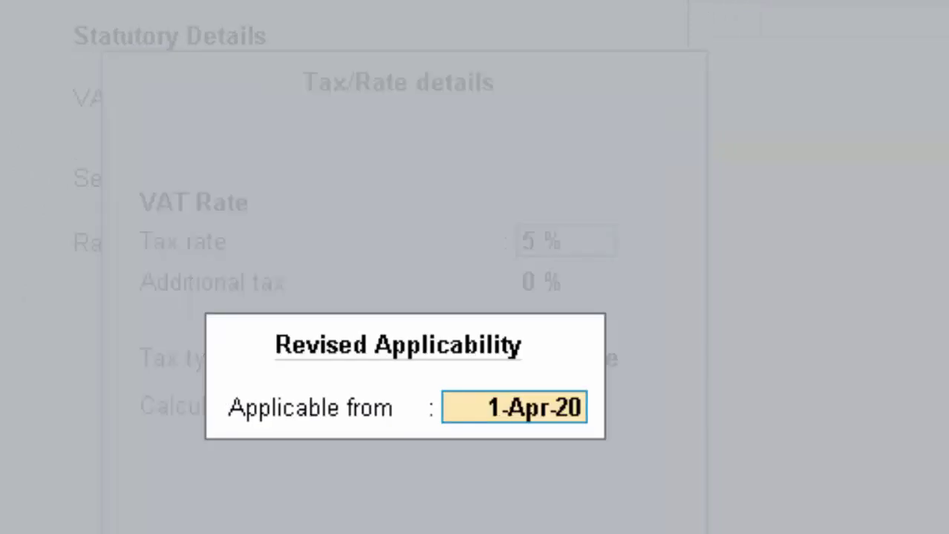
key("Return")
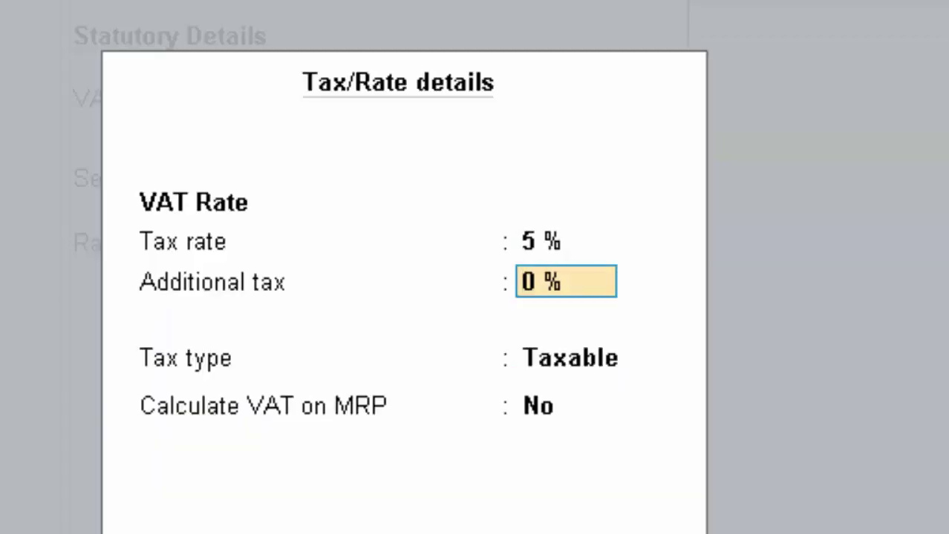
type("1")
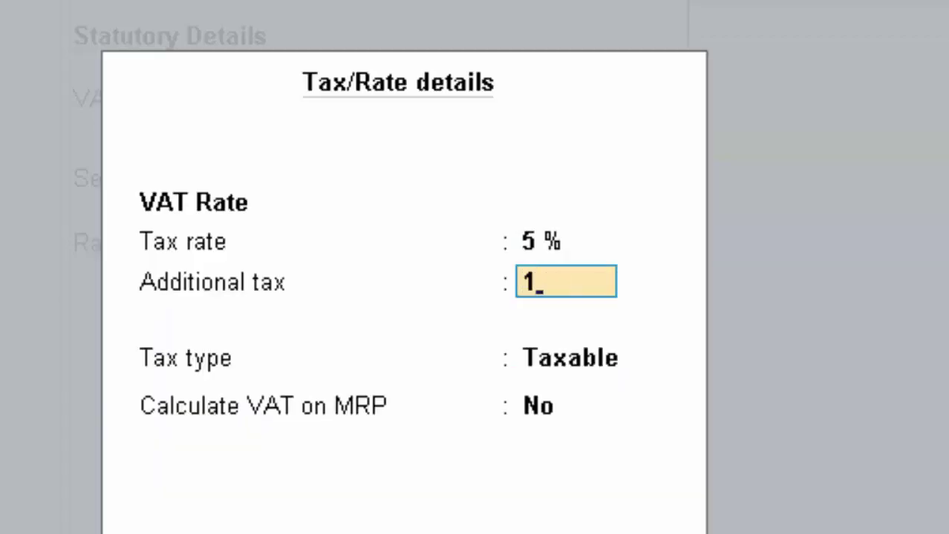
key("Return")
key("Return")
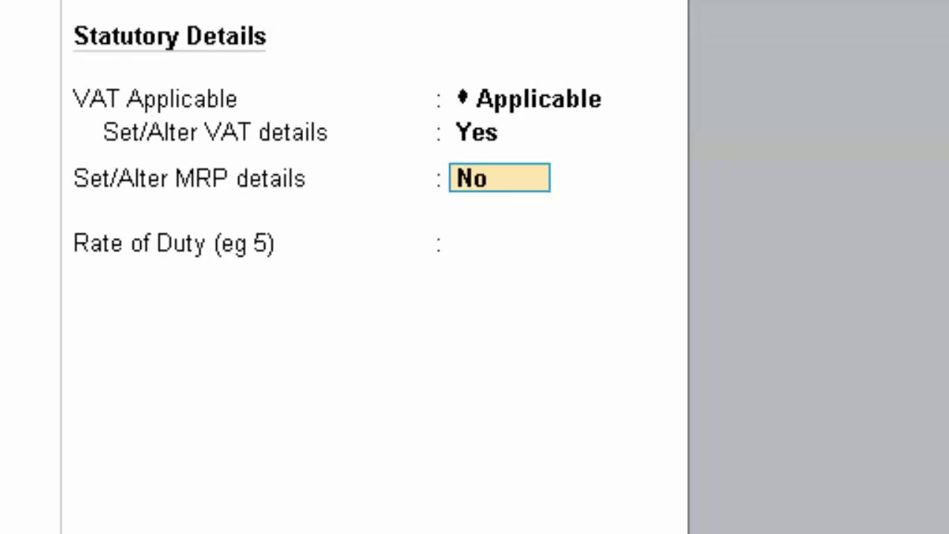
key("Return")
key("Return")
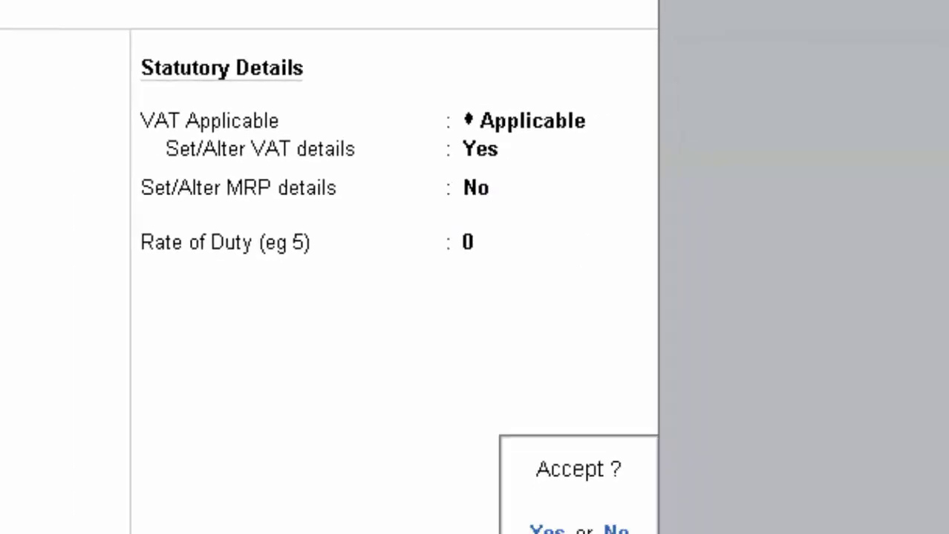
key("Return")
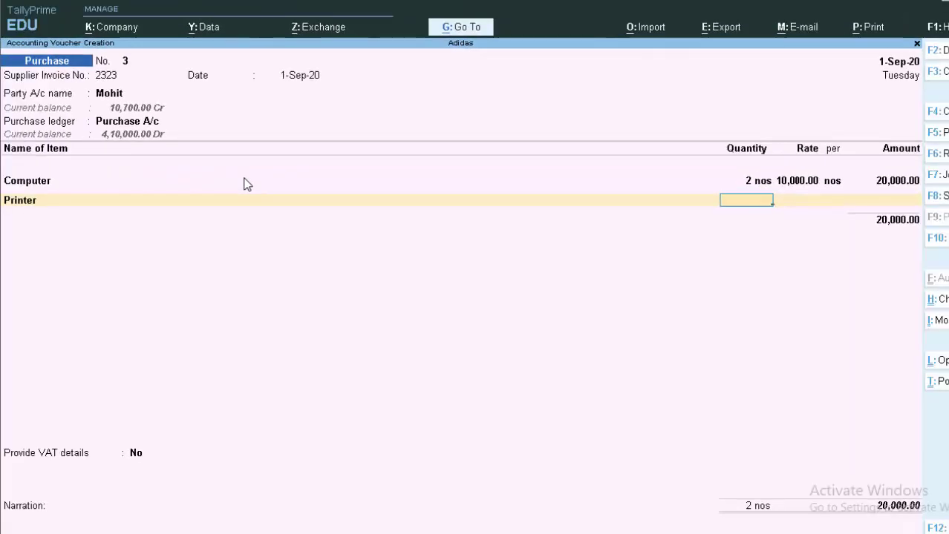
Enter Printer at 4 nos × 15,000 for 60,000, correcting the mistaken 30000 rate
type("4")
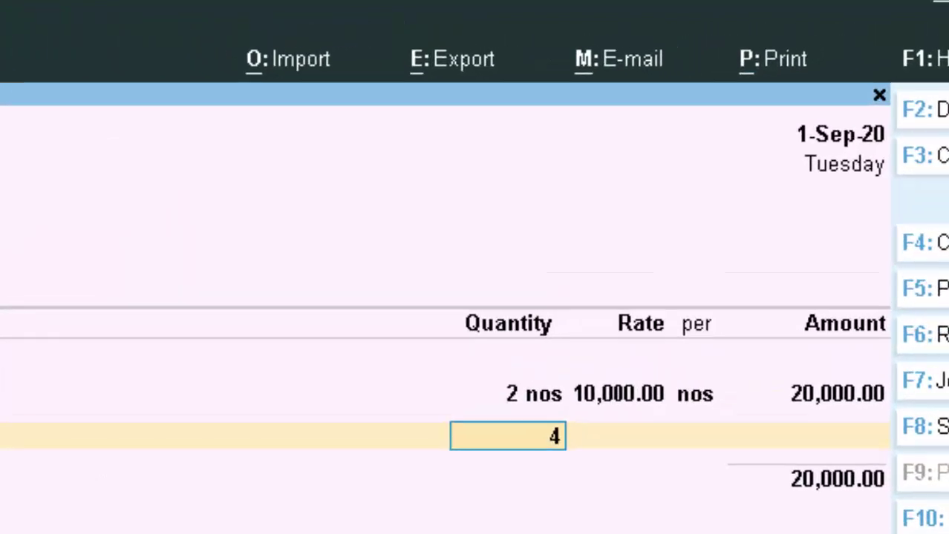
key("Return")
type("3")
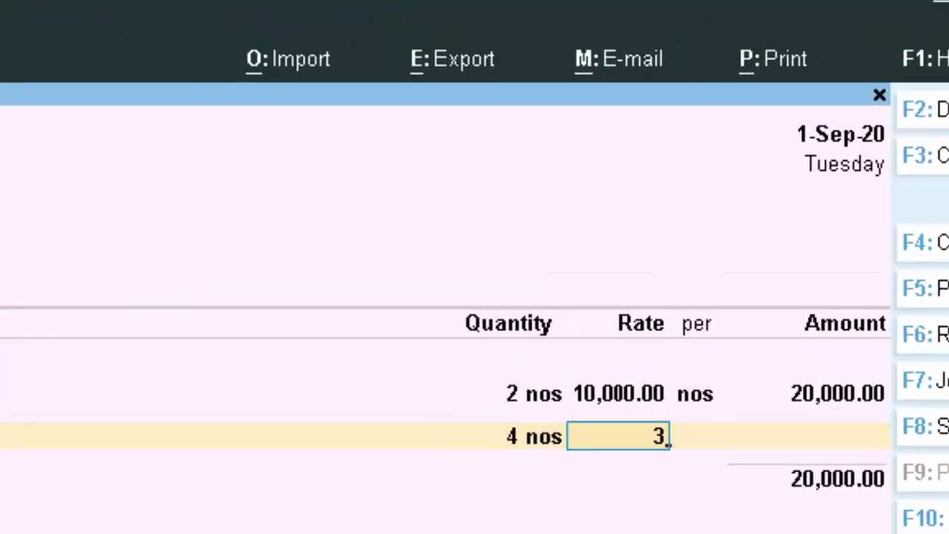
type("000")
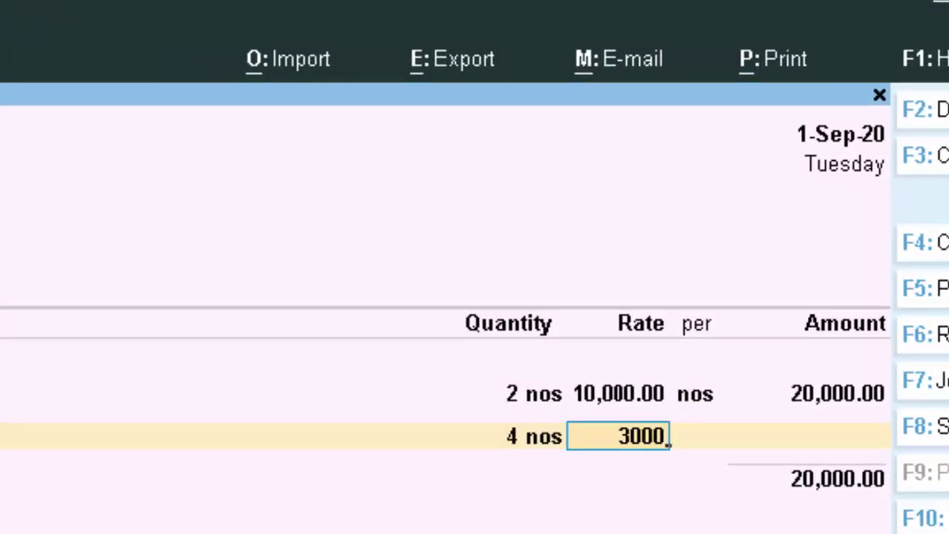
type("0")
key("BackSpace")
key("BackSpace")
key("BackSpace")
key("BackSpace")
key("BackSpace")
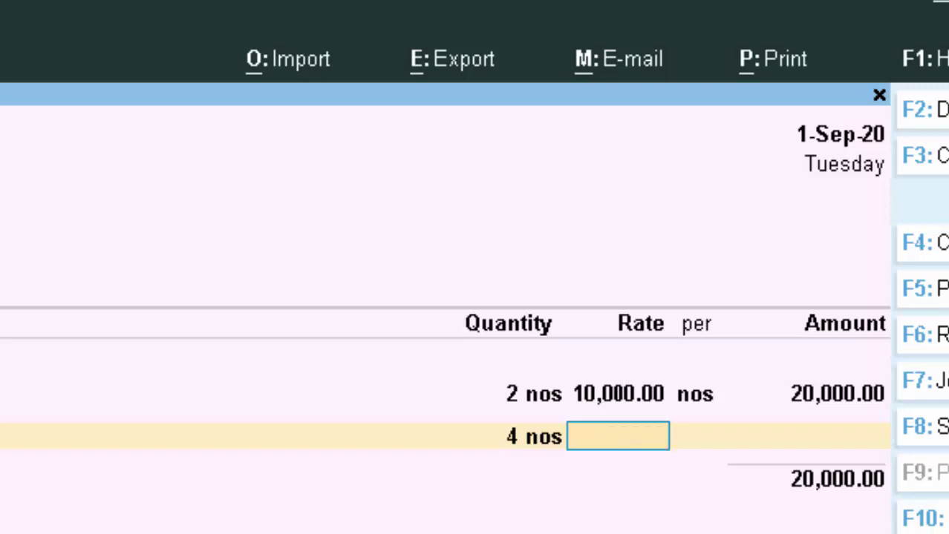
type("1500")
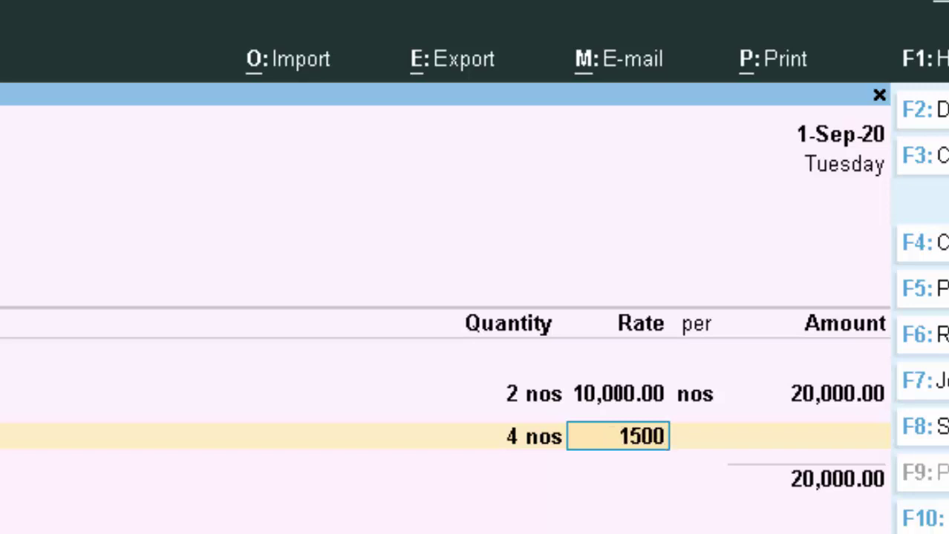
type("0")
key("Return")
key("Return")
key("Return")
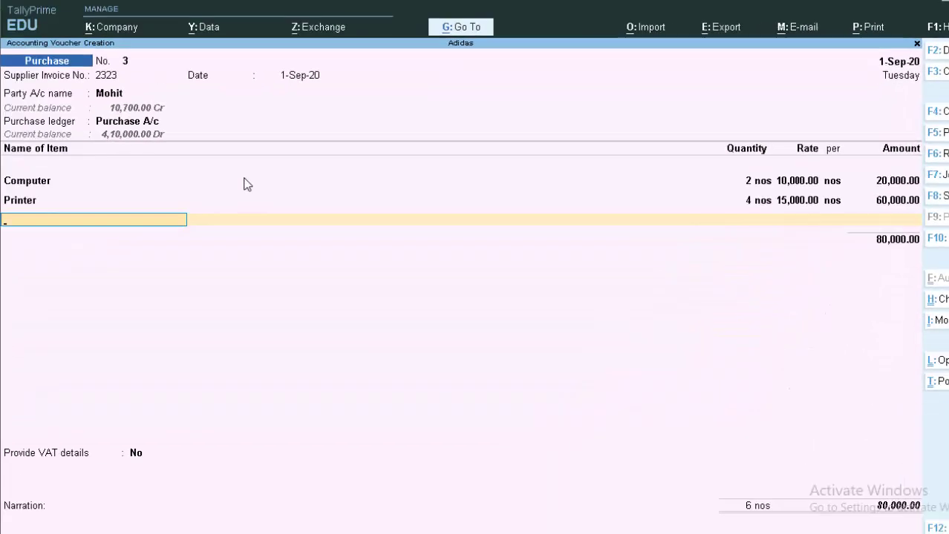
key("Return")
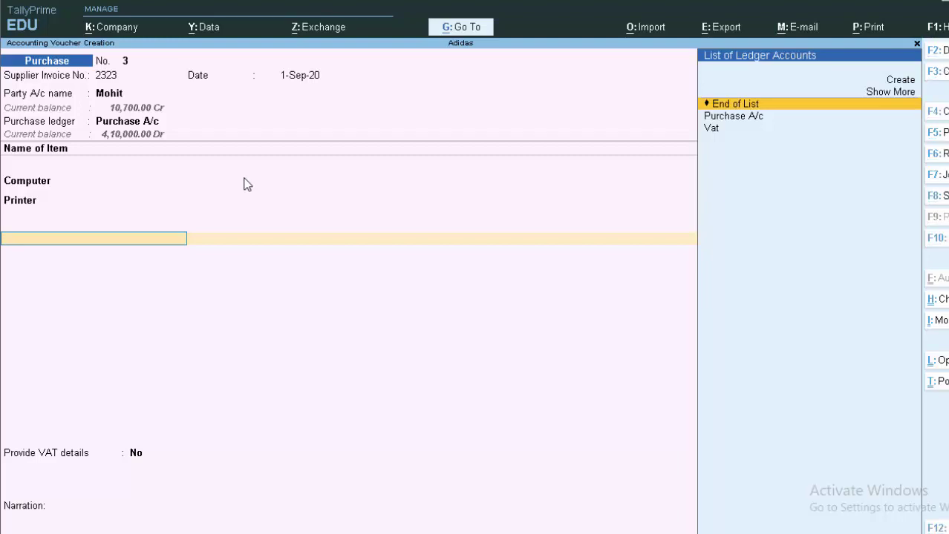
Create ledger Vat@following under Duties & Taxes, duty type VAT, 0%, normal rounding
key("alt+c")
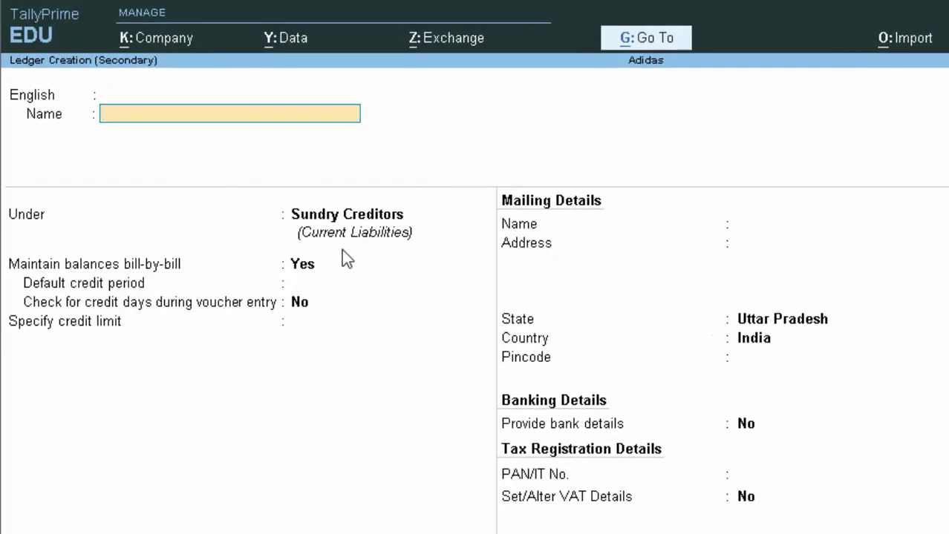
type("Vat")
type("@")
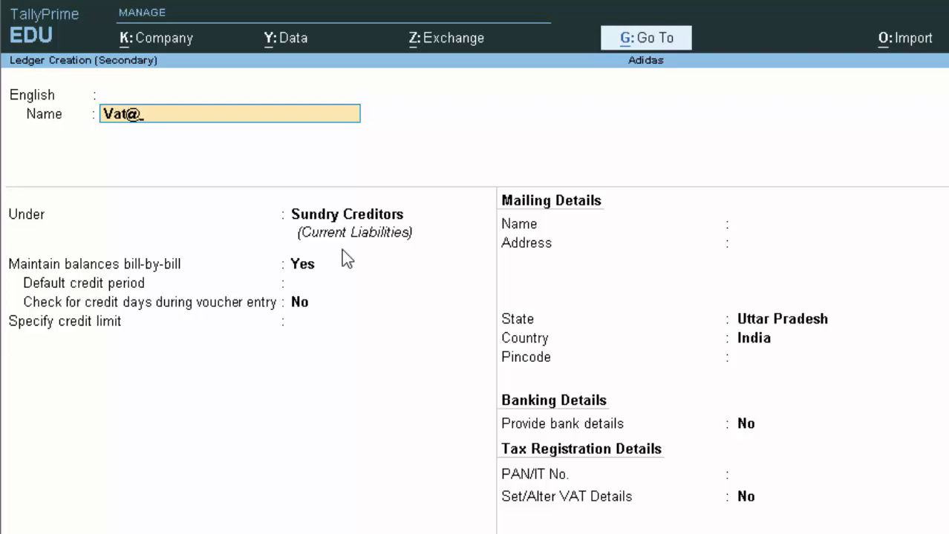
type("followin")
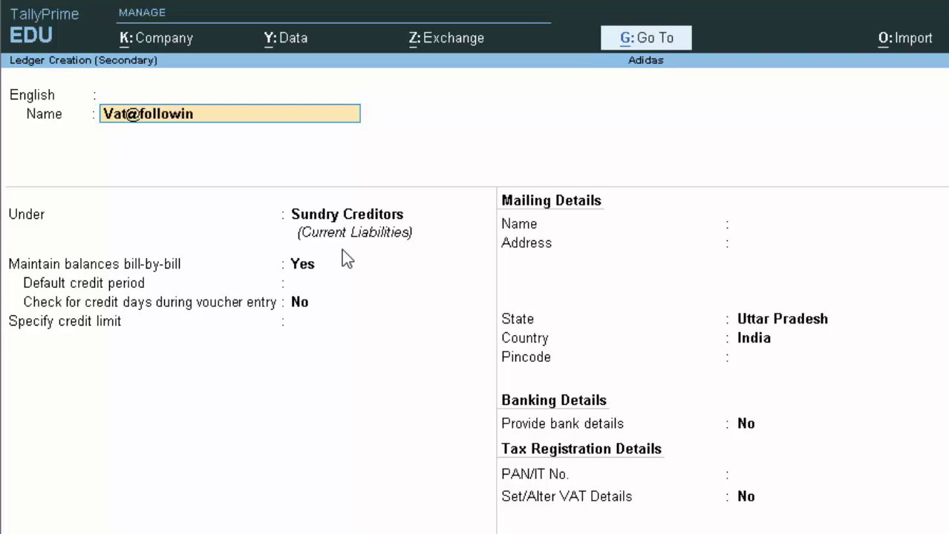
type("g")
key("Return")
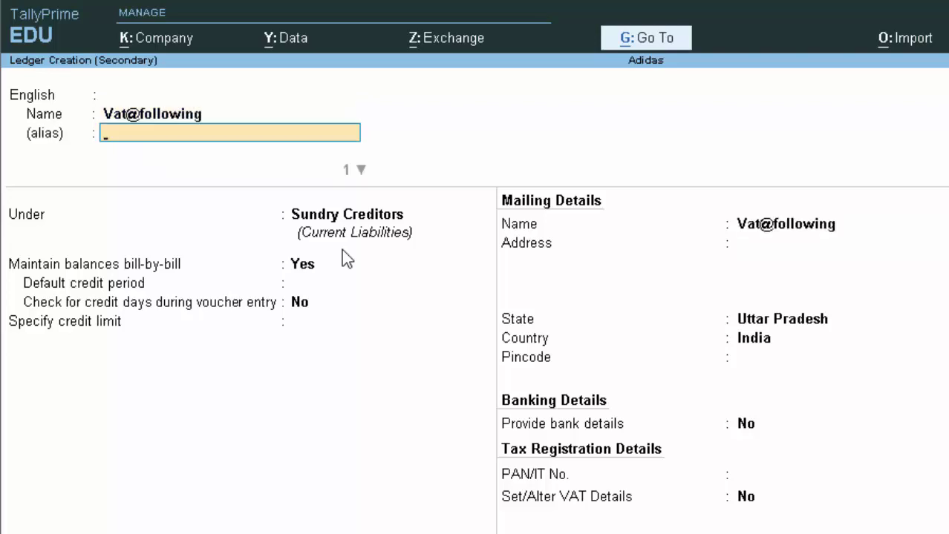
key("Return")
key("Return")
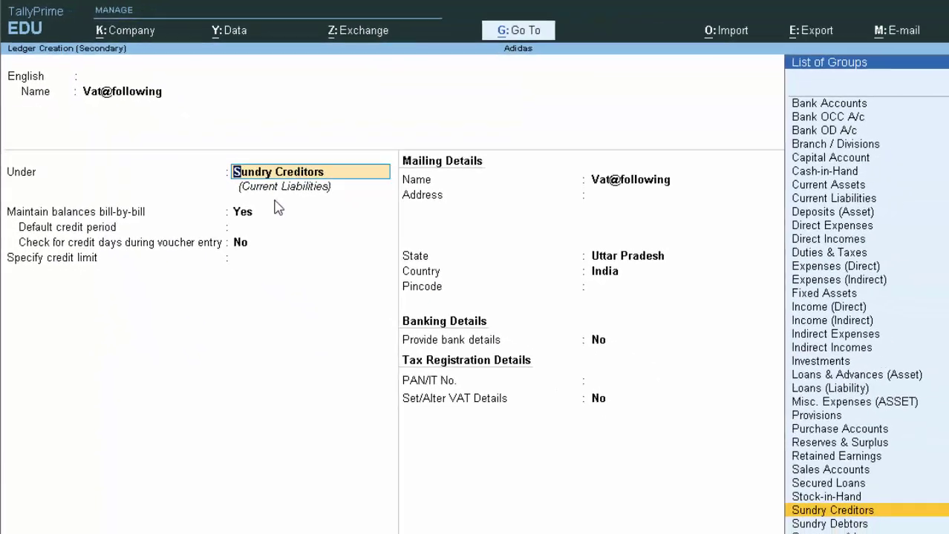
type("Du")
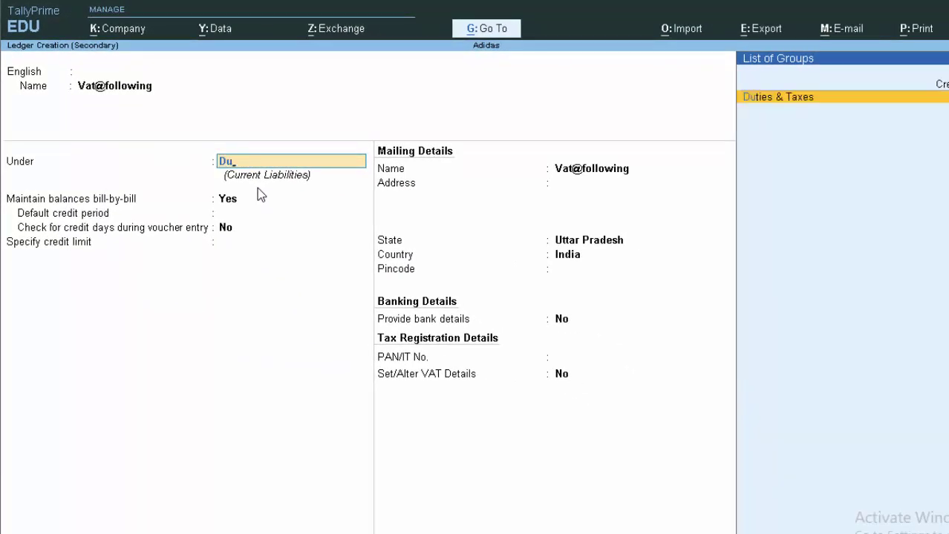
key("Return")
key("Down")
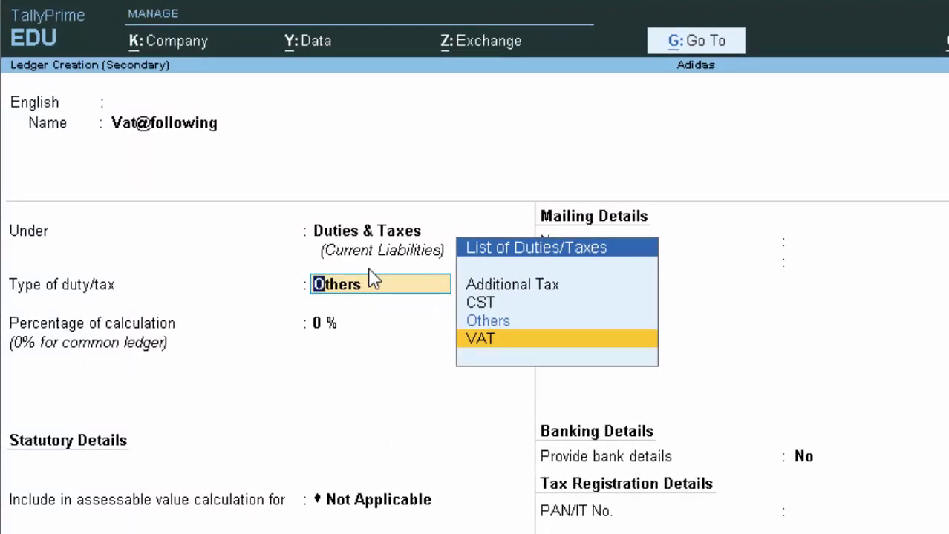
key("Return")
key("Return")
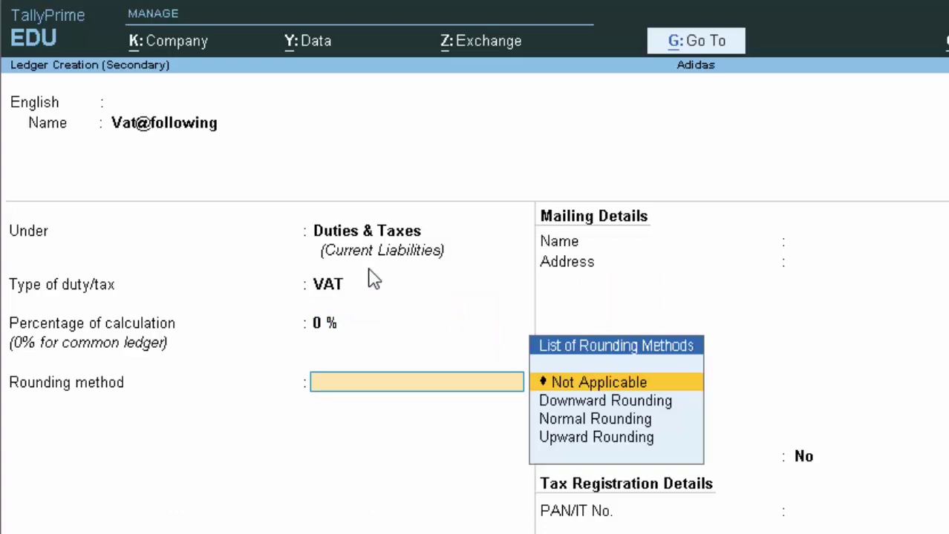
key("Down")
key("Down")
key("Return")
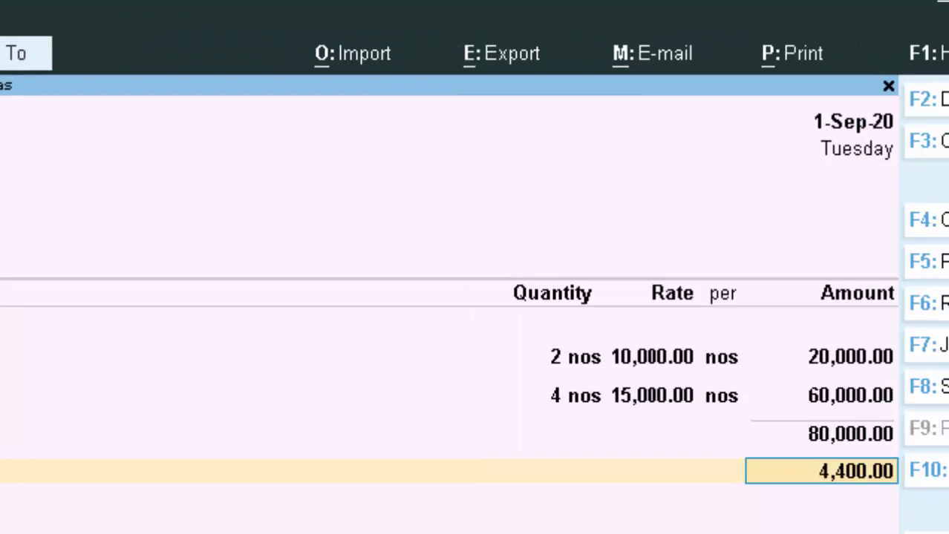
Accept the 4,400.00 VAT amount and choose Vat@following under More Details
key("Return")
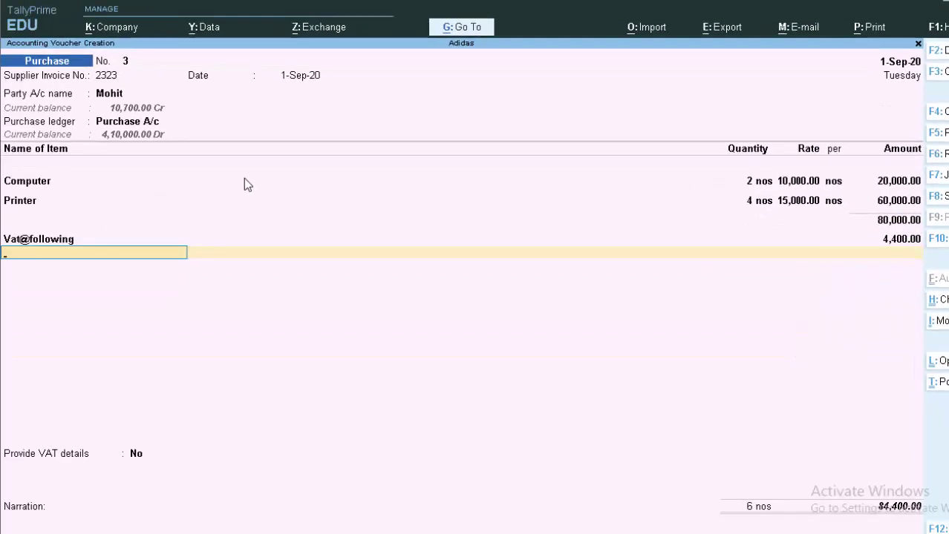
key("ctrl+i")
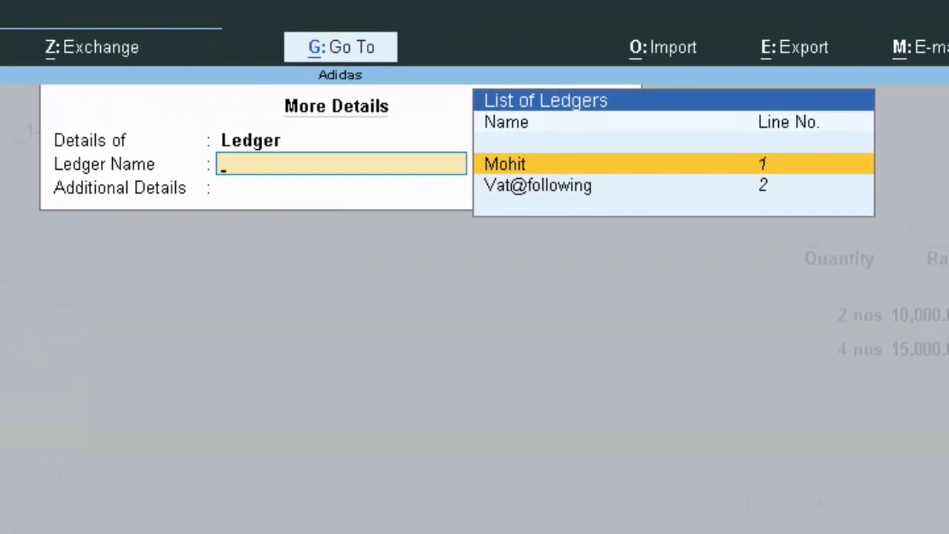
key("Down")
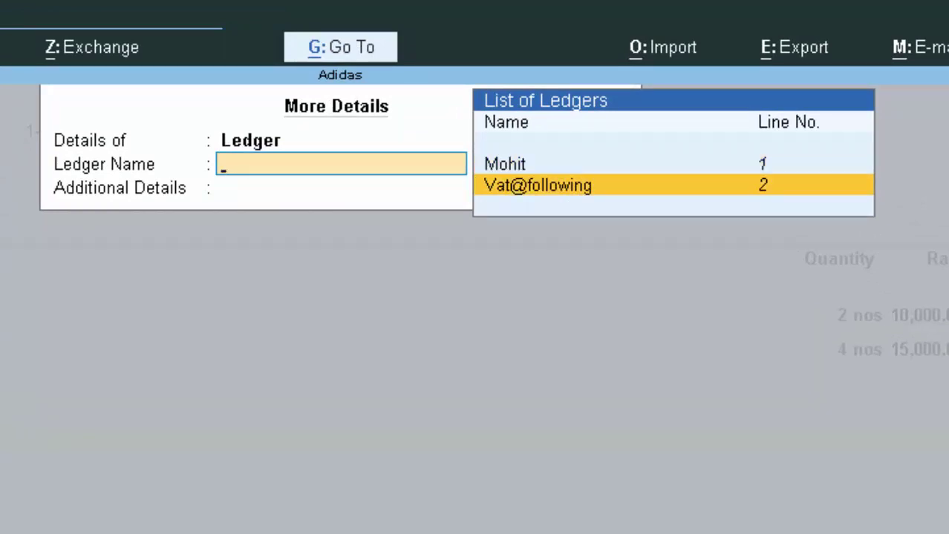
key("Return")
Review the VAT - Tax Analysis with item details, then save voucher No. 3
key("Down")
key("Down")
key("Down")
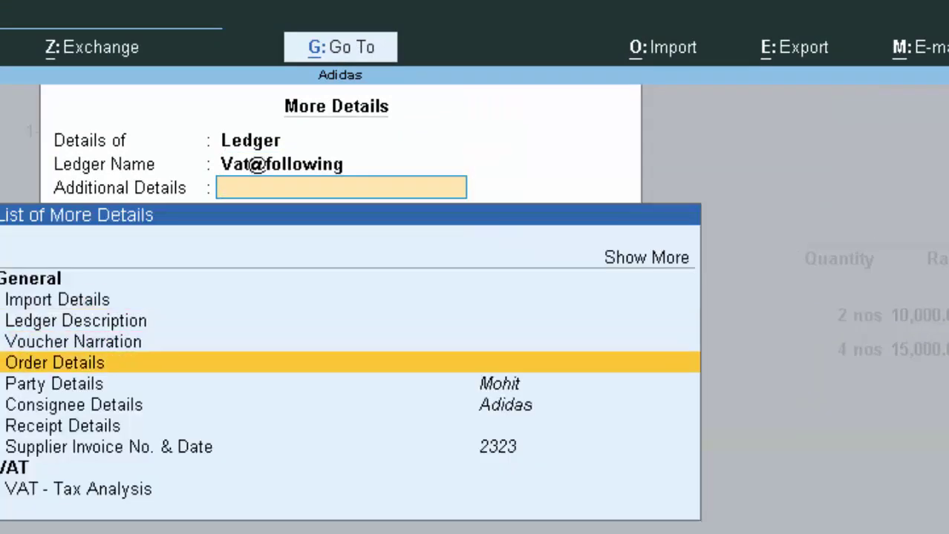
key("Down")
key("Down")
key("Down")
key("Down")
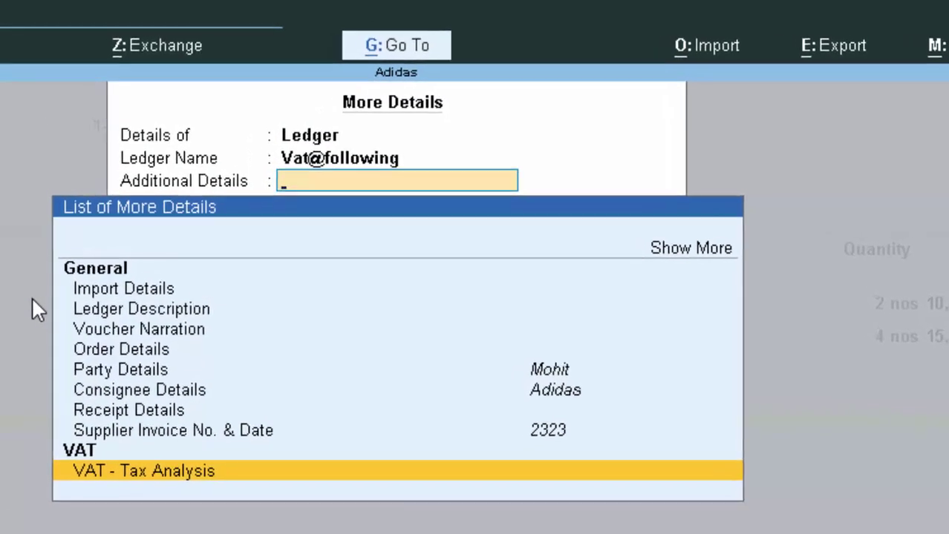
key("Return")
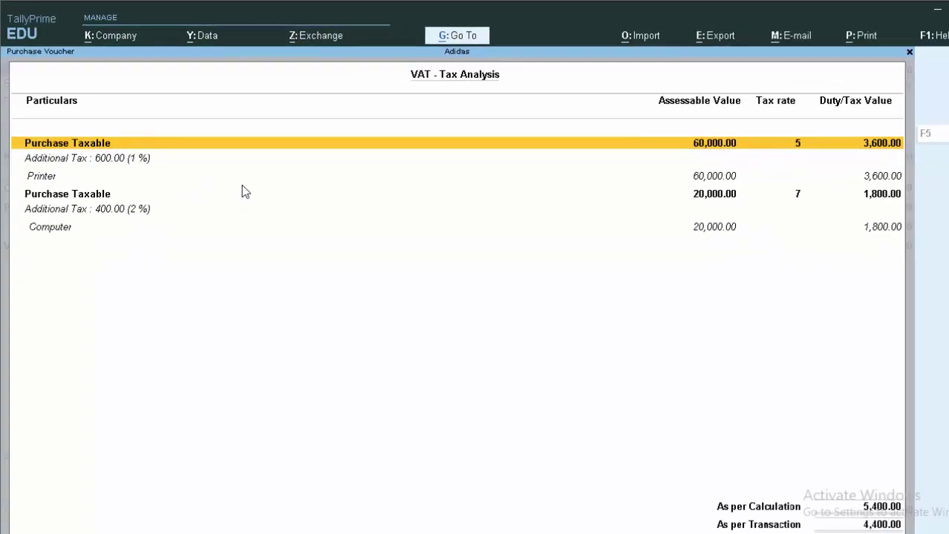
key("F5")
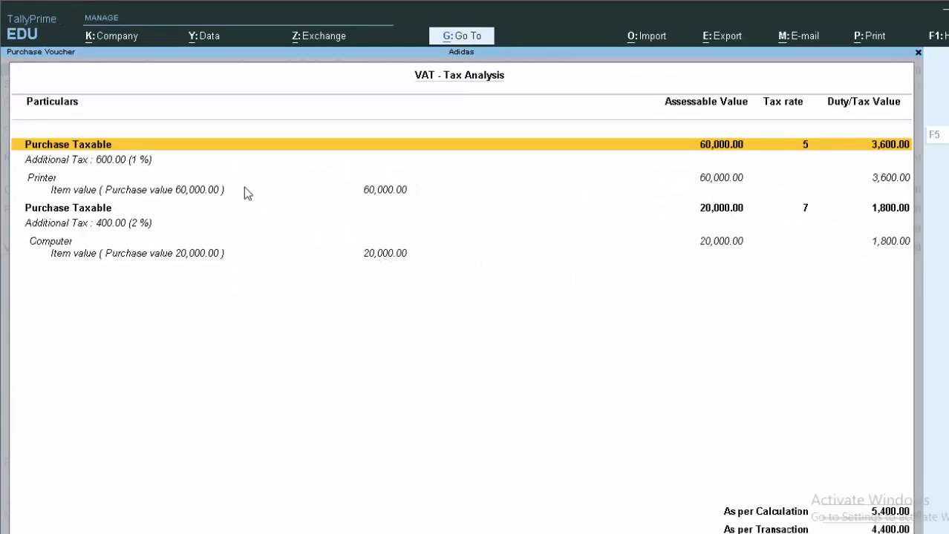
key("Escape")
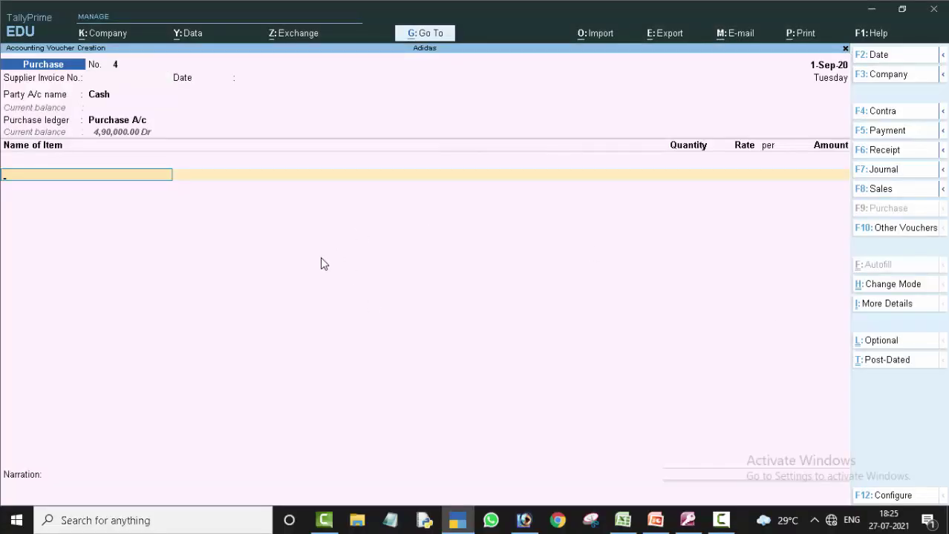
From the Day Book, reopen the supplier's purchase voucher No. 3 (84,400.00 total) for alteration
key("Escape")
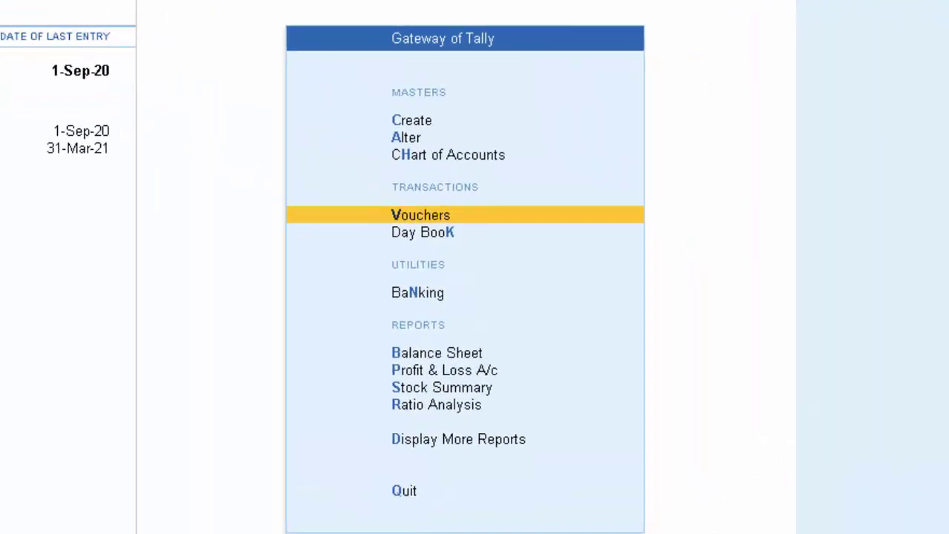
key("d")
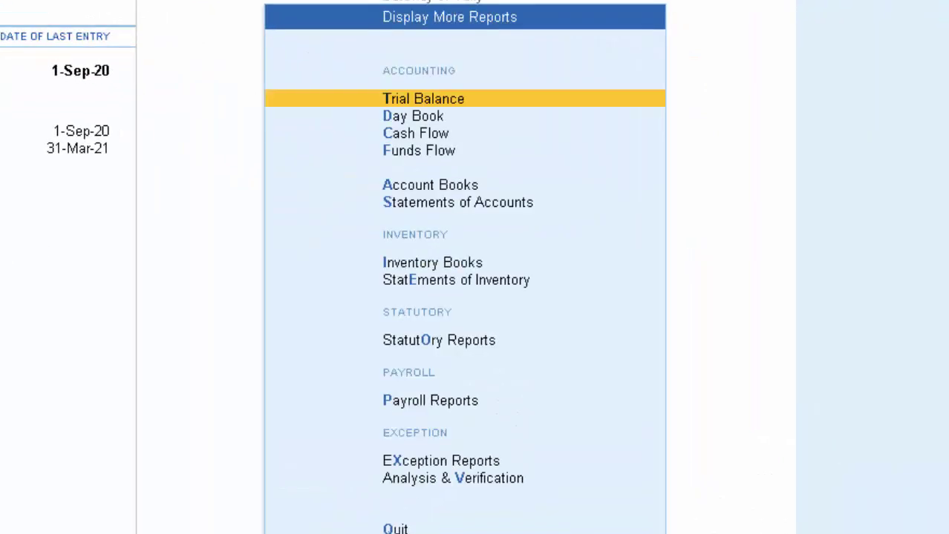
key("d")
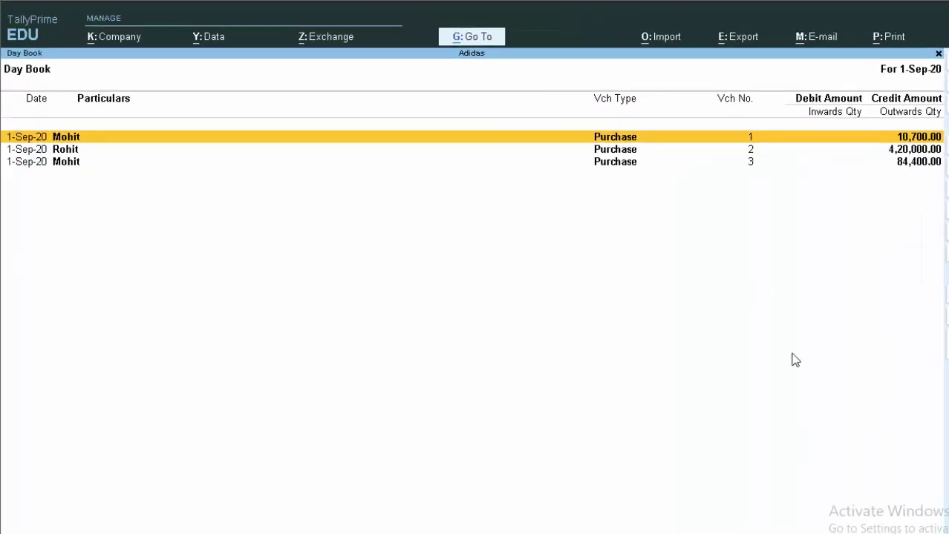
left_click(907, 163)
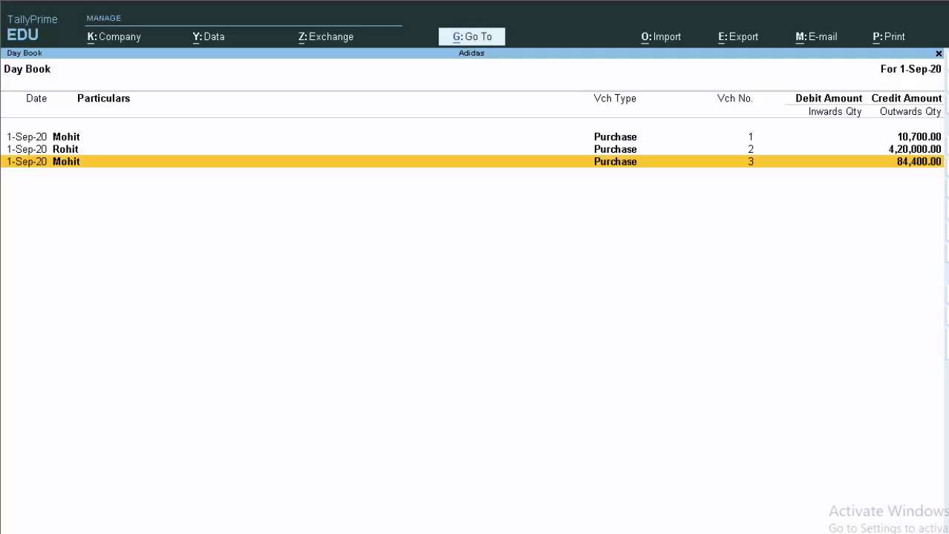
key("Return")
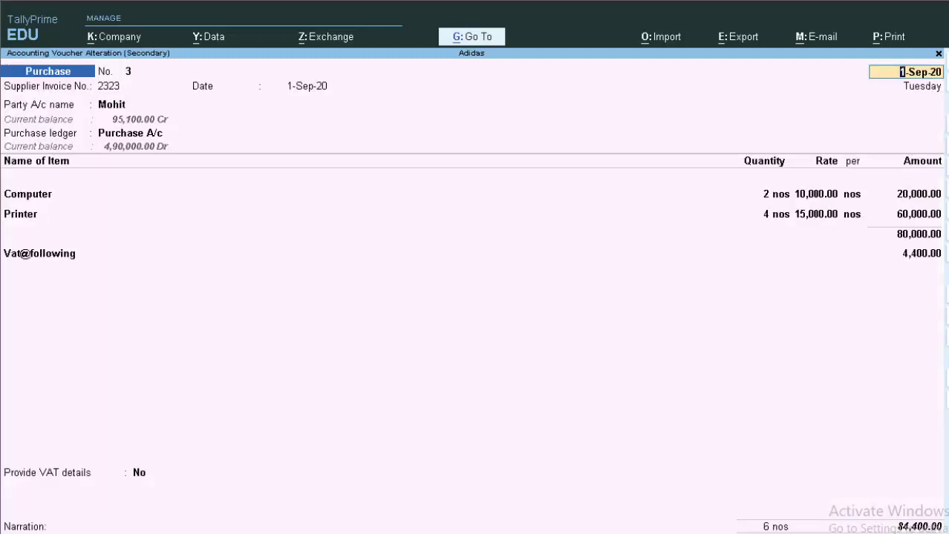
Preview the current voucher No. 3 invoice without VAT rates, then return to the Print screen
key("alt+p")
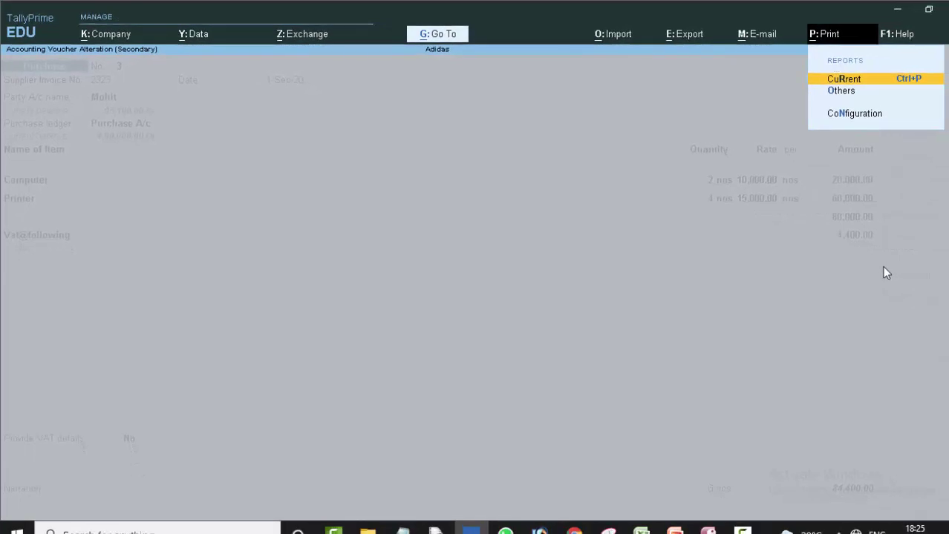
key("Escape")
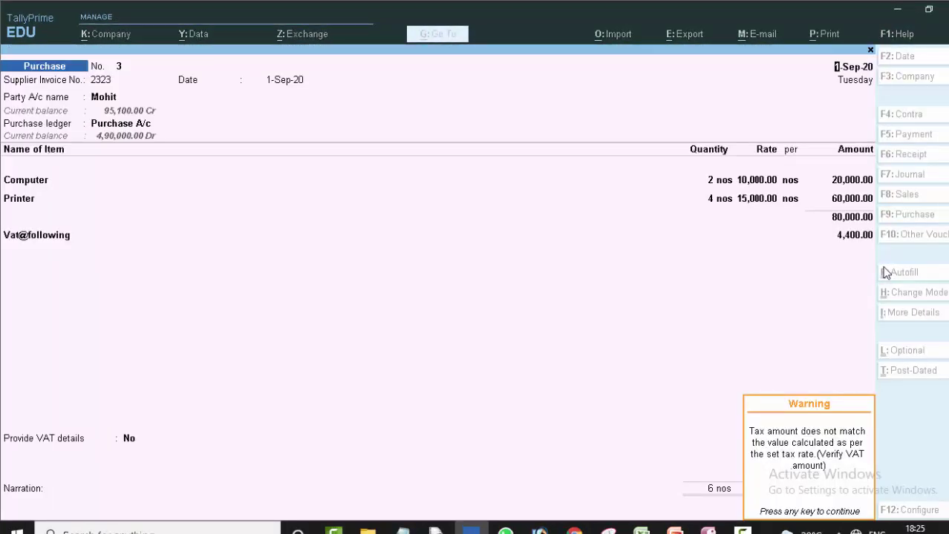
key("alt+p")
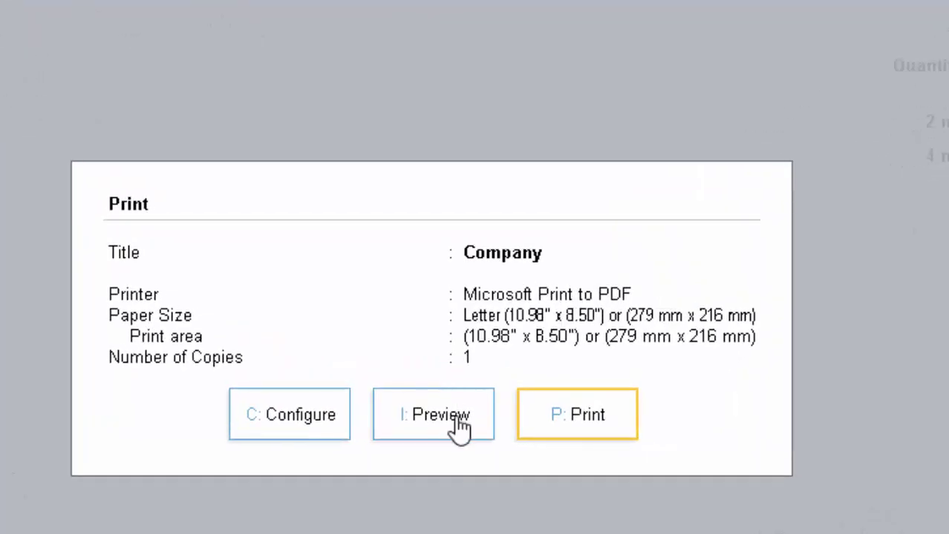
left_click(458, 428)
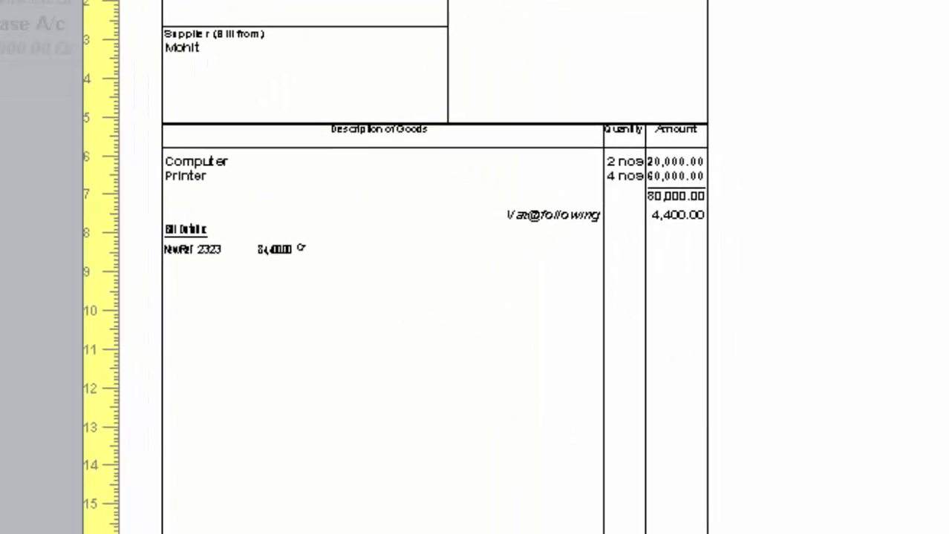
key("Escape")
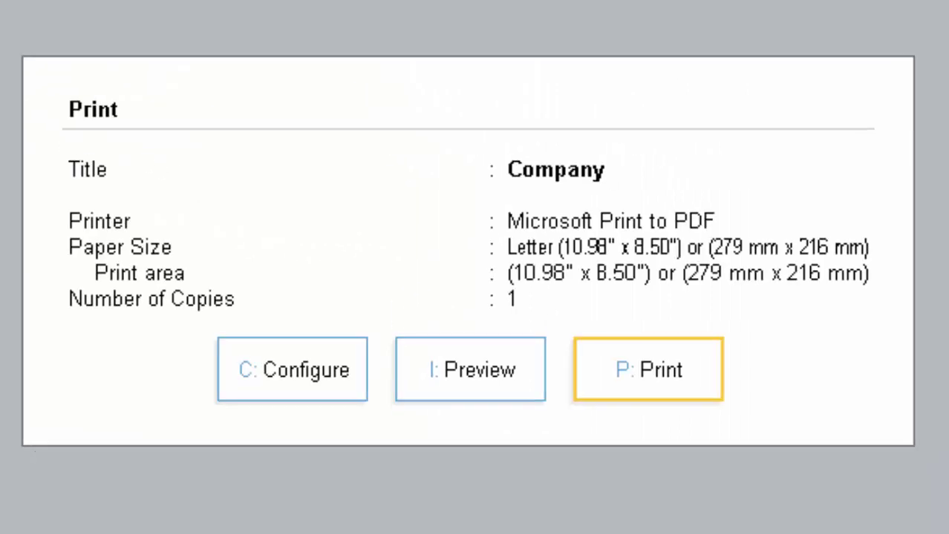
Enable VAT rate %, VAT analysis and stock item duty rate in the invoice print configuration and accept
left_click(304, 388)
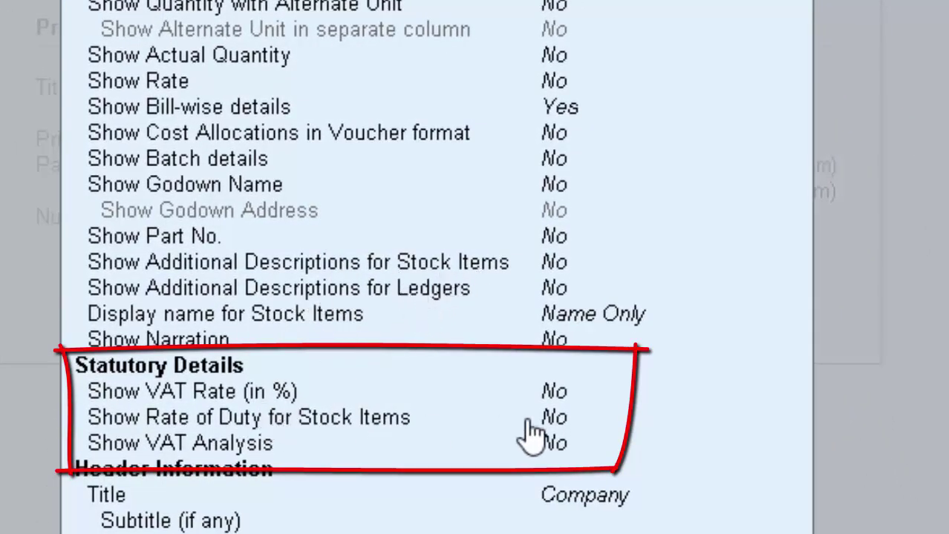
left_click(566, 399)
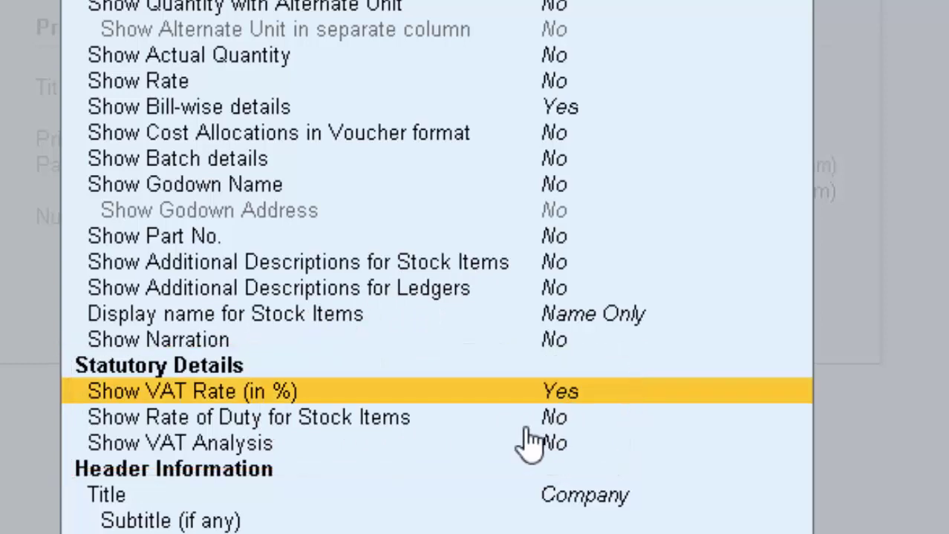
left_click(569, 446)
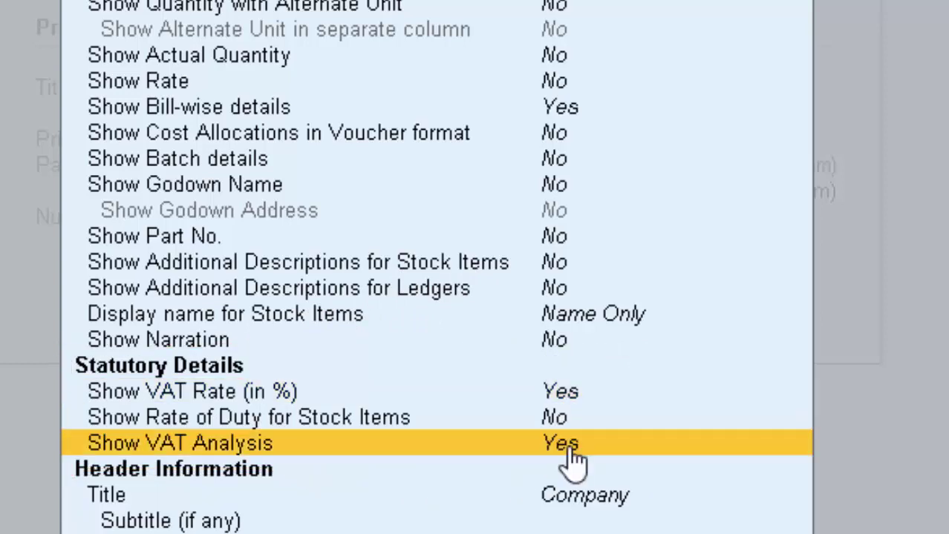
left_click(563, 421)
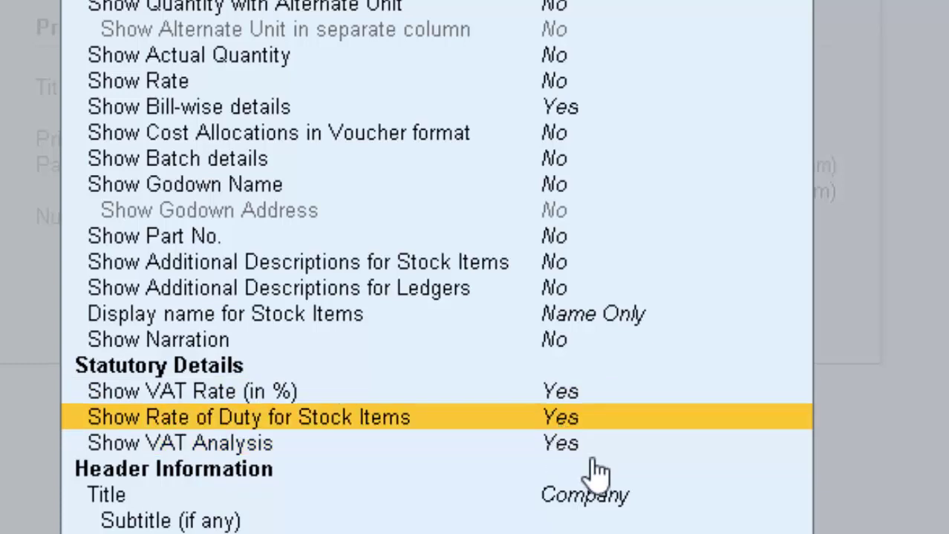
key("ctrl+a")
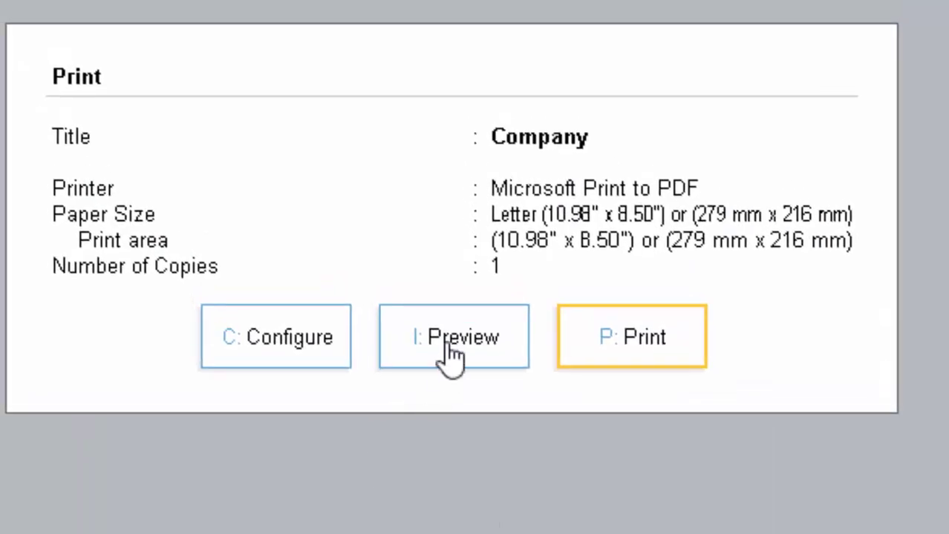
Preview the invoice at full size and check the VAT % column (7, 5) and 4,400.00 VAT analysis
left_click(449, 356)
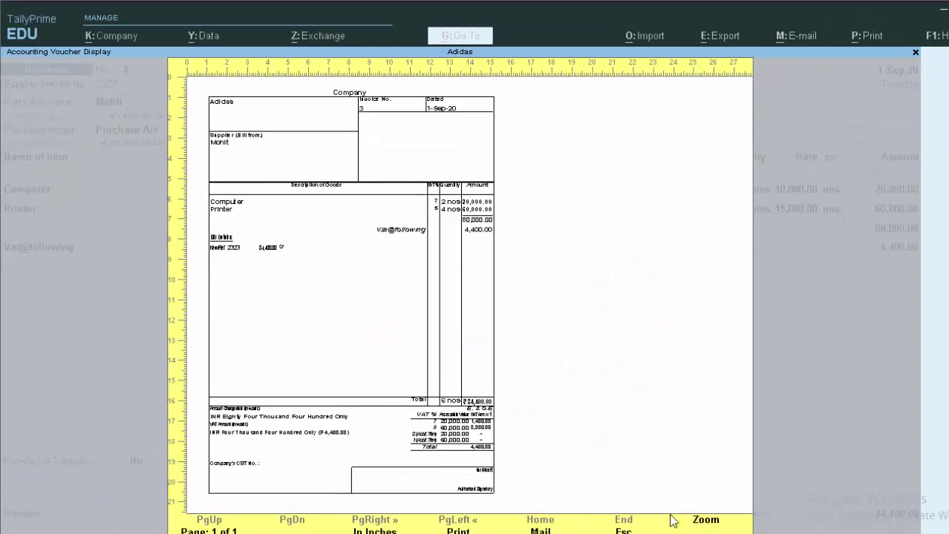
left_click(700, 524)
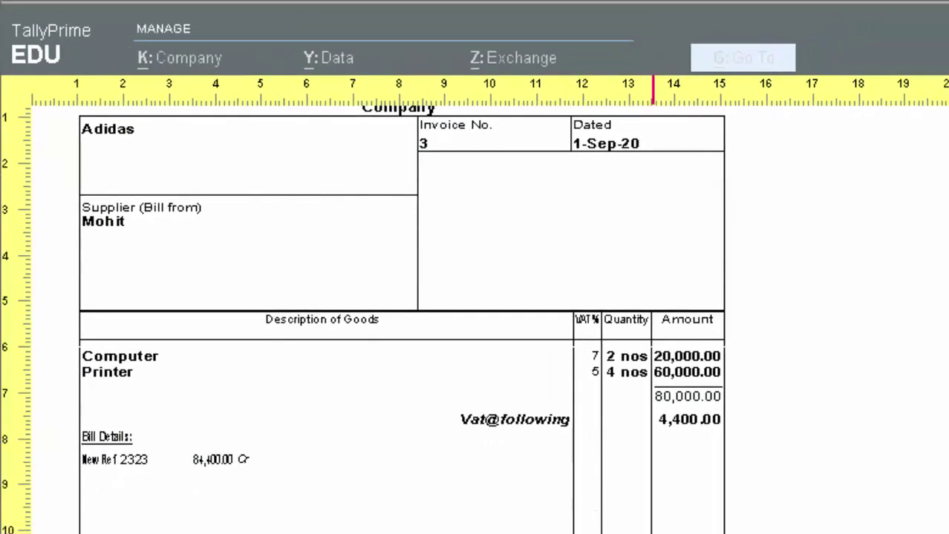
scroll(655, 513, "down", 3)
scroll(653, 482, "down", 5)
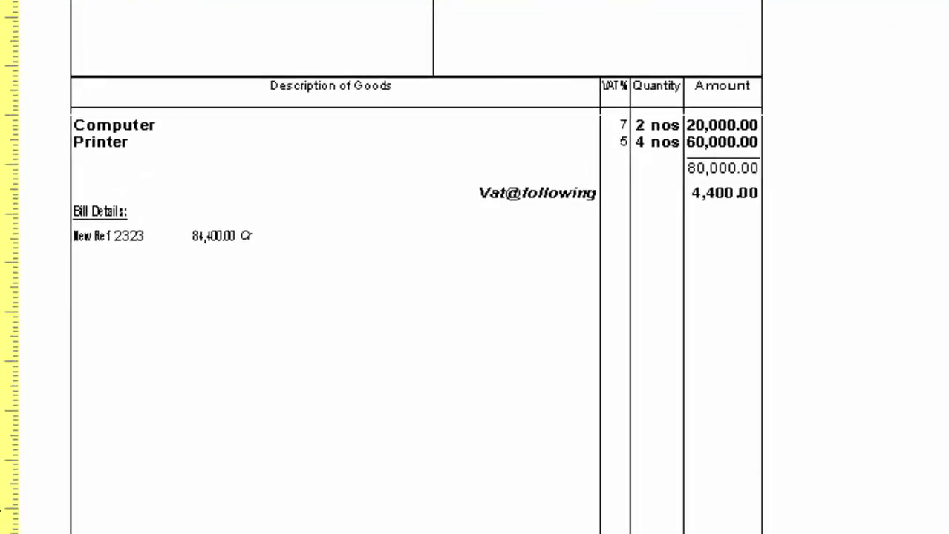
scroll(679, 503, "down", 2)
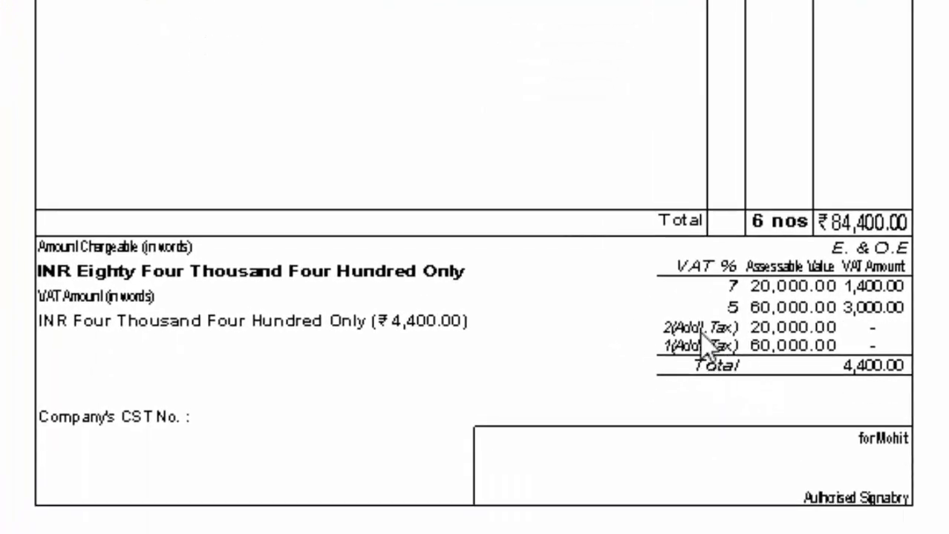
scroll(706, 345, "down", 2)
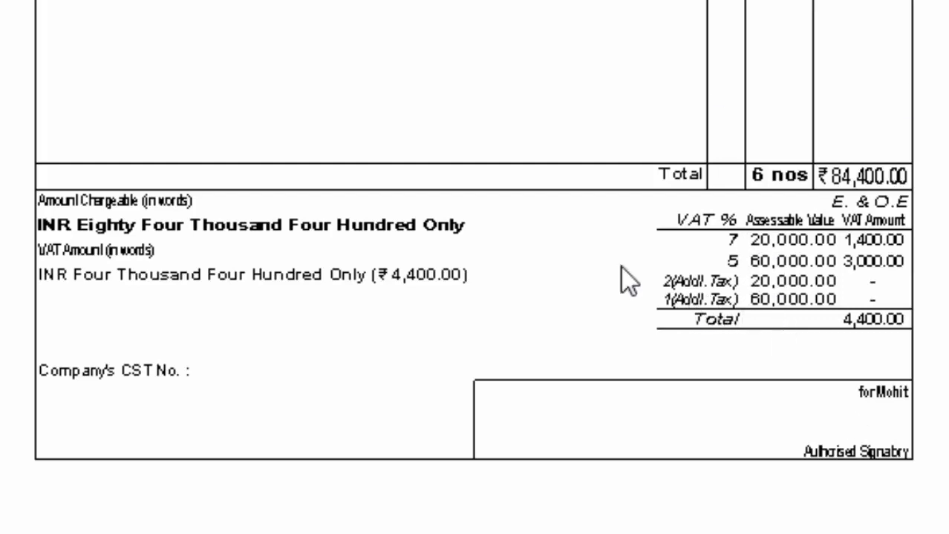
scroll(572, 382, "up", 3)
scroll(720, 432, "up", 2)
scroll(661, 403, "up", 5)
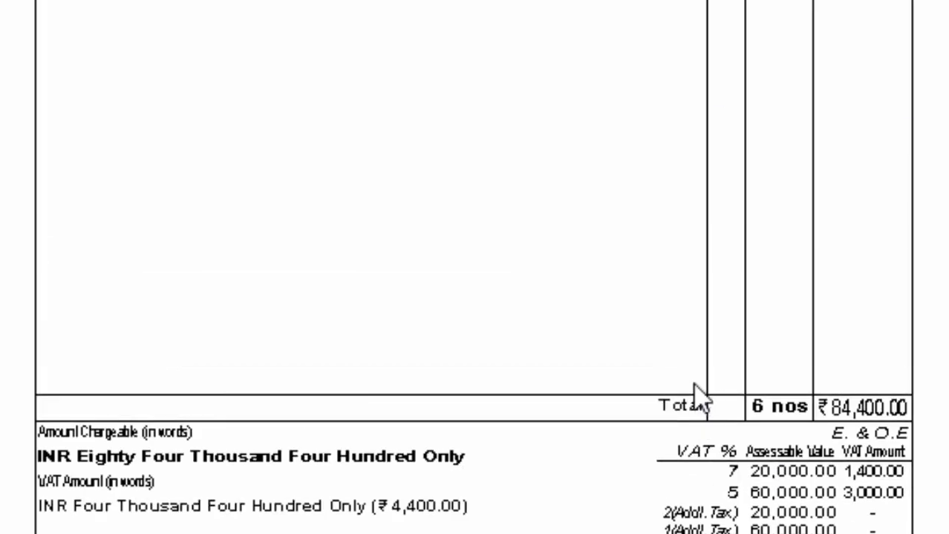
scroll(695, 397, "up", 4)
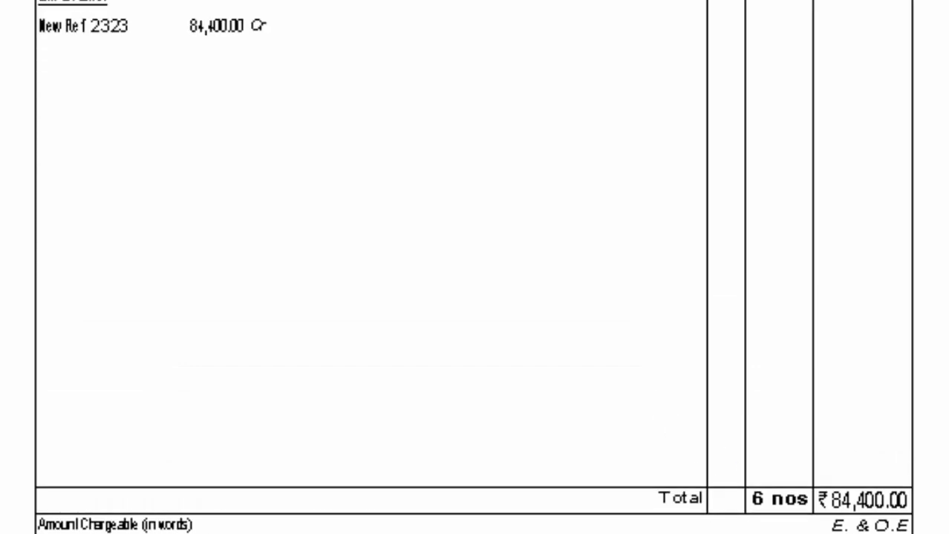